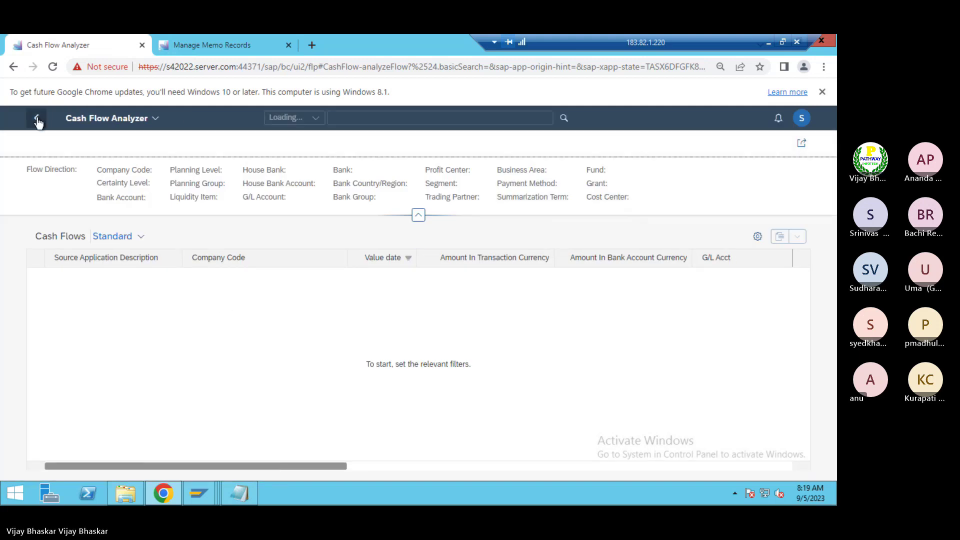
- Return to the filters and set company code A001 with start date 04.09.2023
left_click(37, 120)
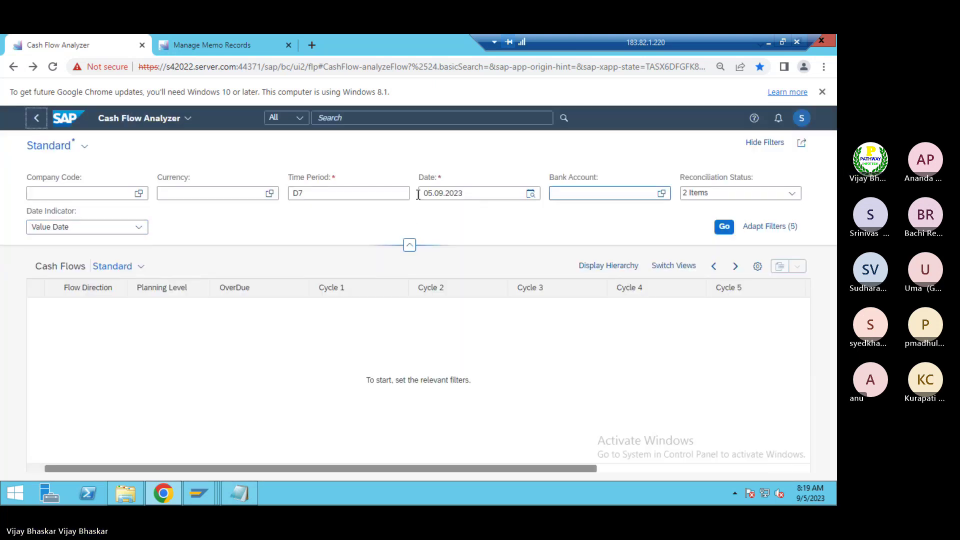
left_click(42, 192)
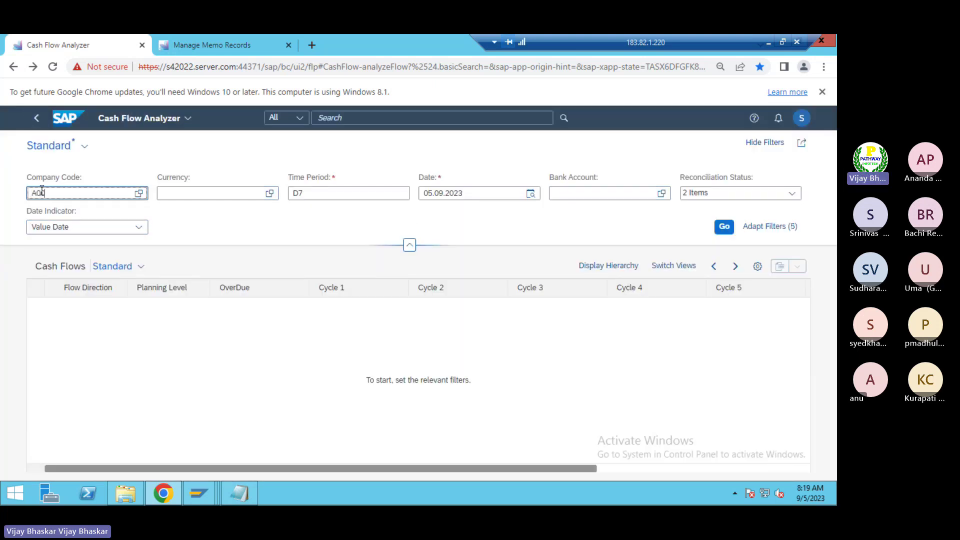
type("A001")
left_click(431, 194)
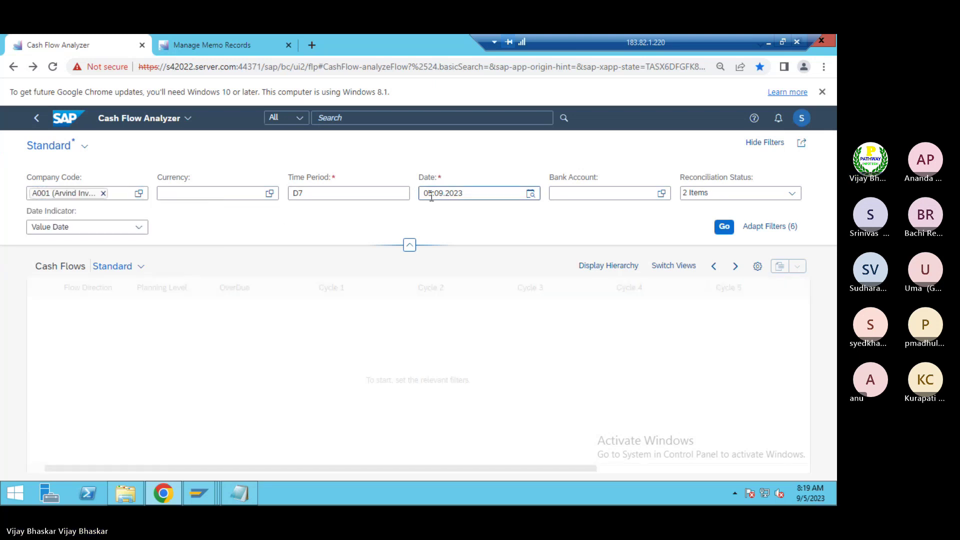
key("BackSpace")
type("4")
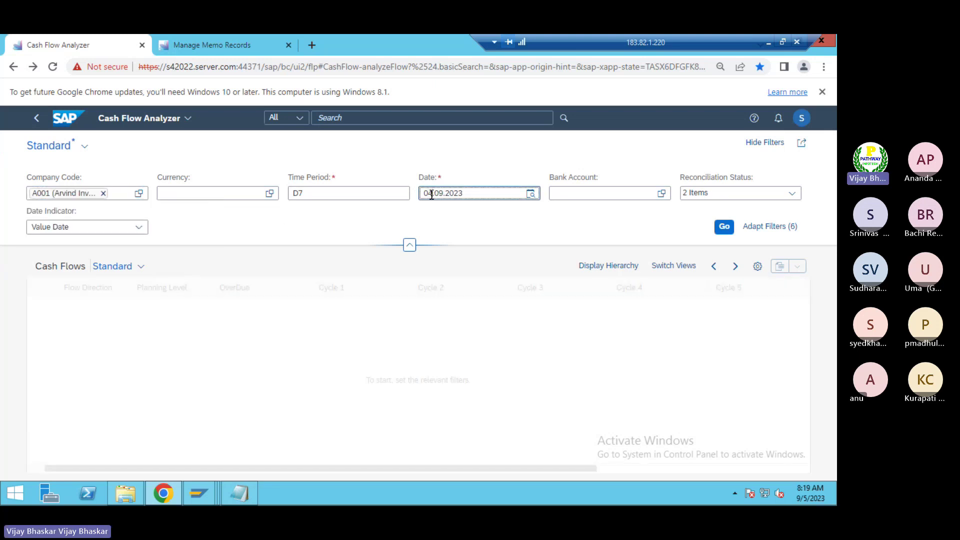
key("Return")
- Include all four reconciliation statuses, adding reconciled and unreconciled intraday bank statements
left_click(748, 193)
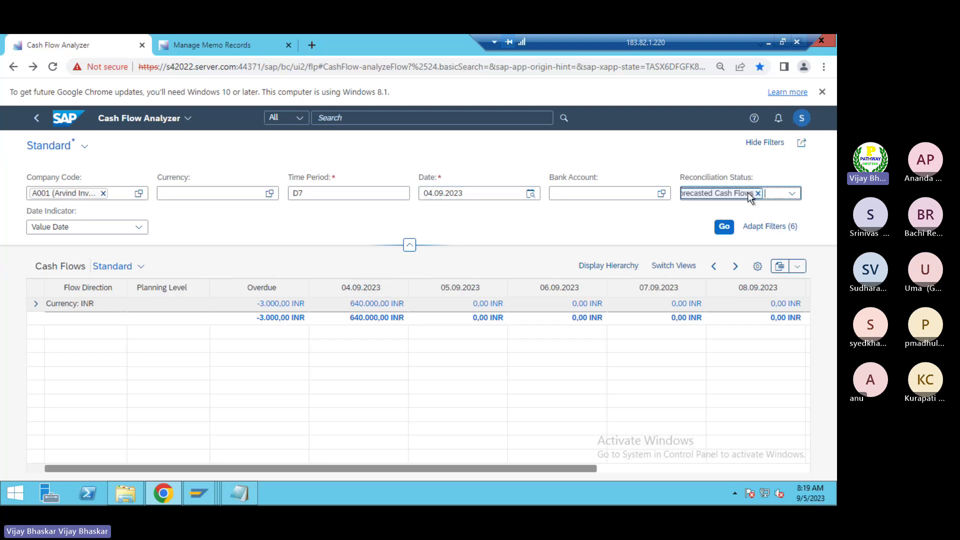
left_click(800, 196)
left_click(686, 208)
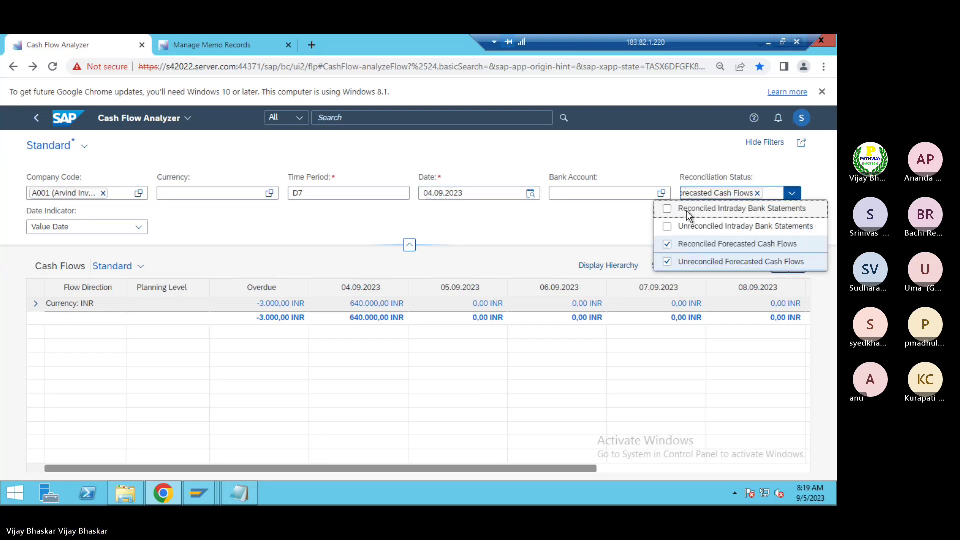
left_click(799, 196)
left_click(799, 196)
left_click(700, 224)
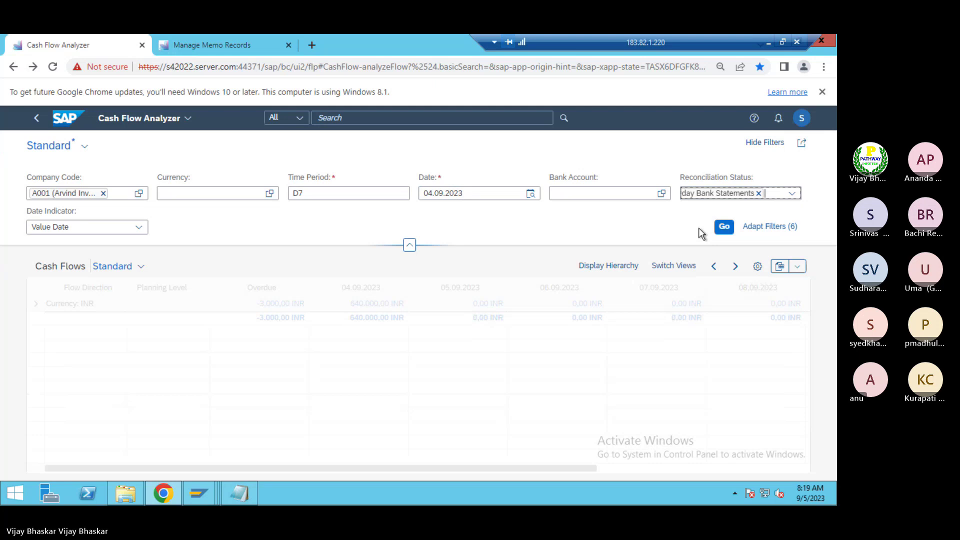
- Run the report in Balance View and expand the INR and company A001 totals
left_click(671, 267)
left_click(660, 319)
left_click(656, 383)
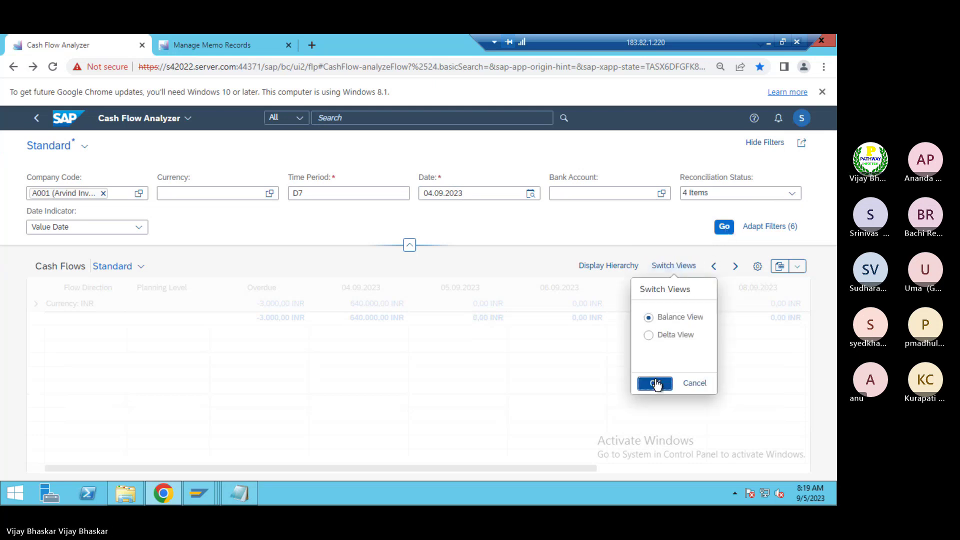
left_click(724, 229)
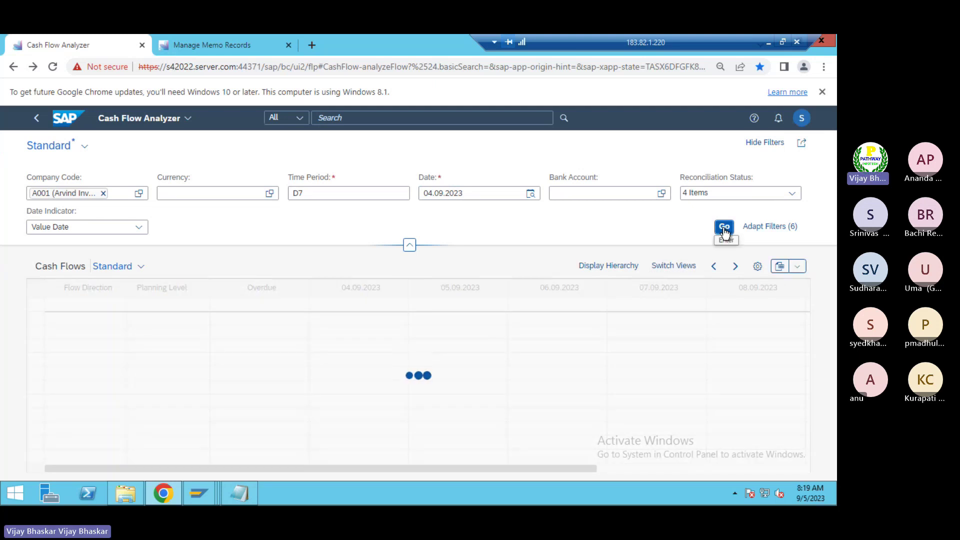
left_click(36, 303)
left_click(49, 319)
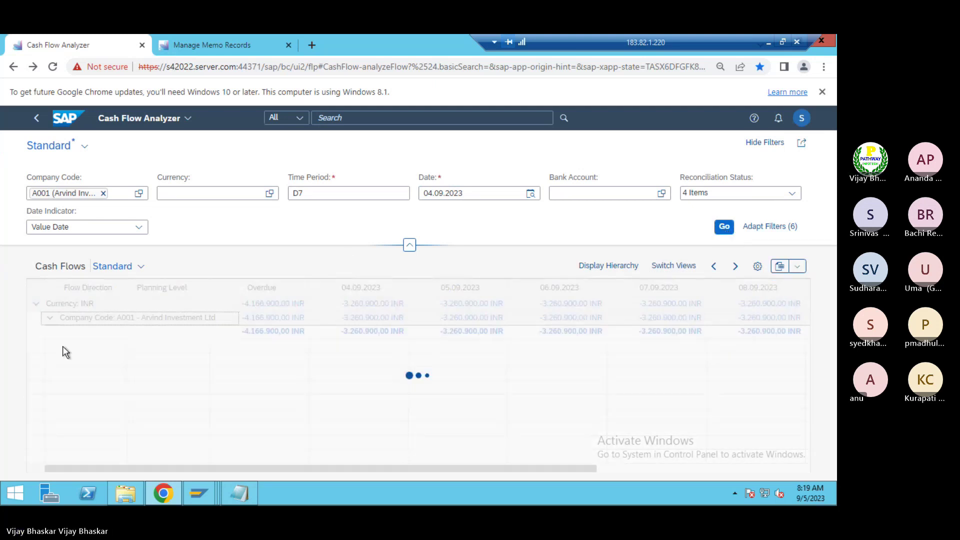
- Break the CCD account into planning-level rows and select the 1.000.000,00 INR inflow on 04.09.2023
left_click(57, 332)
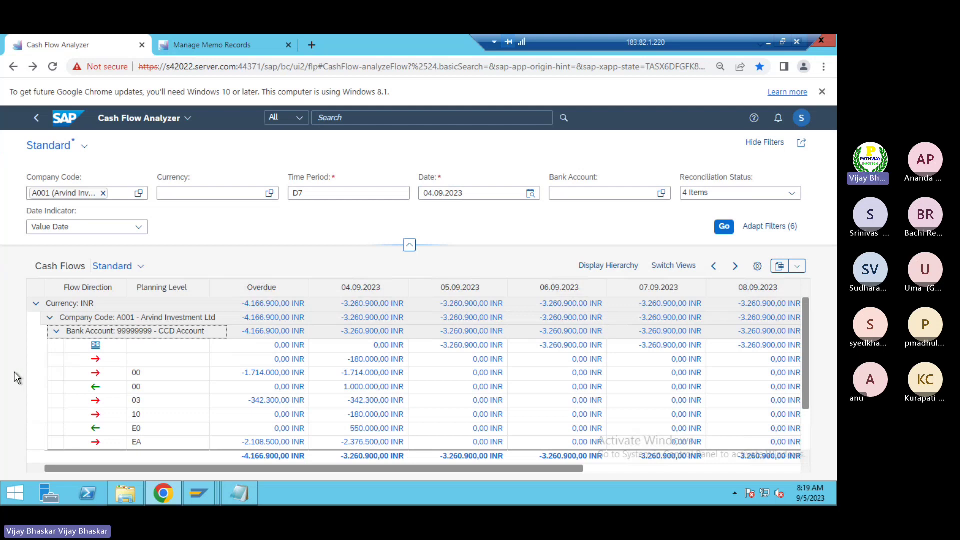
left_click(119, 358)
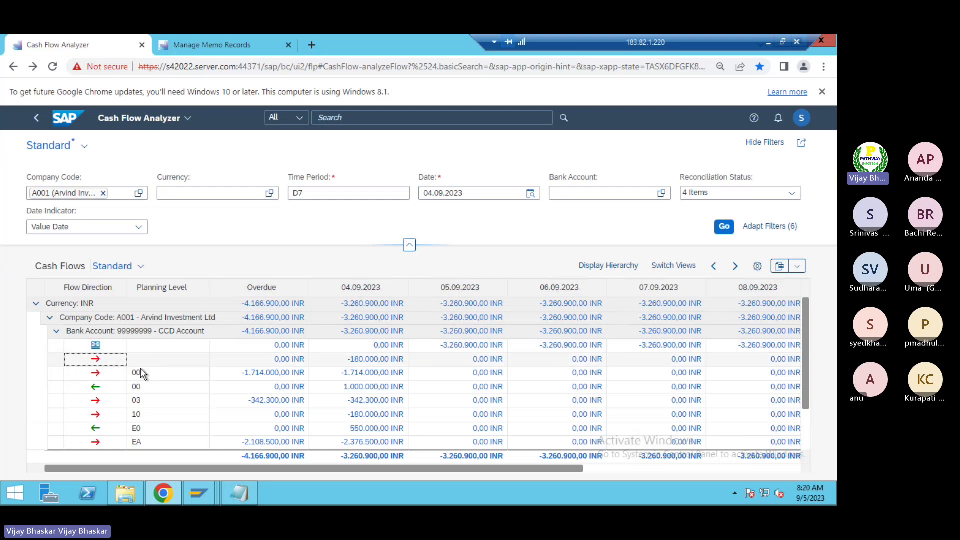
left_click(174, 379)
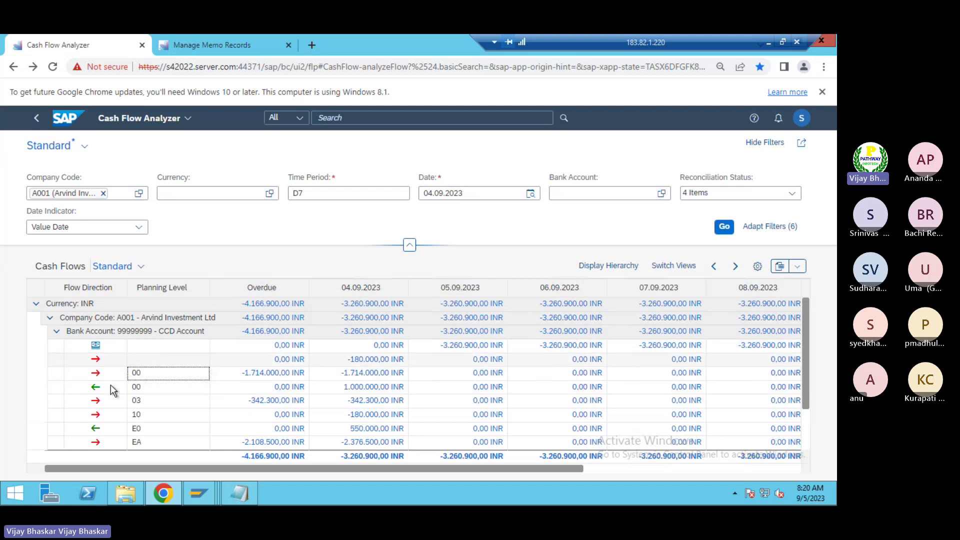
left_click(52, 390)
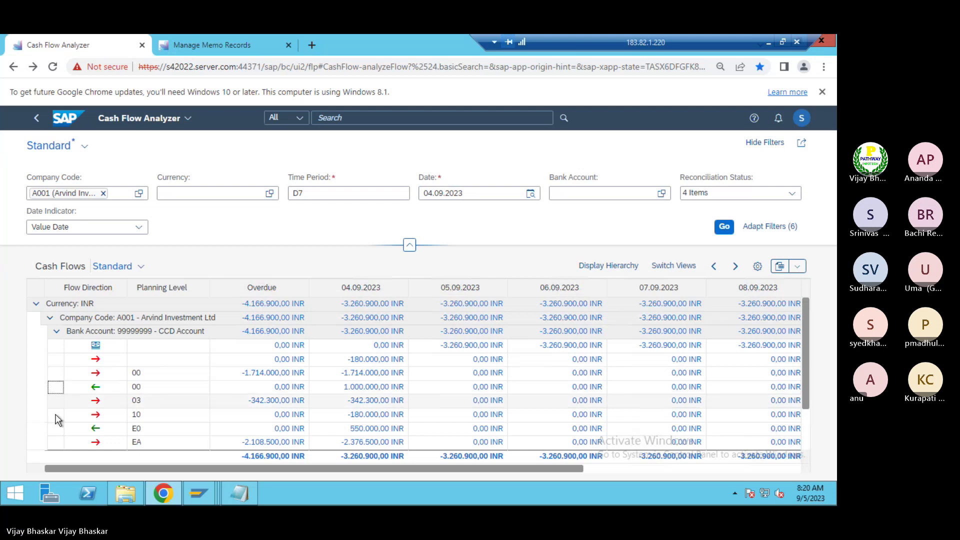
left_click(57, 442)
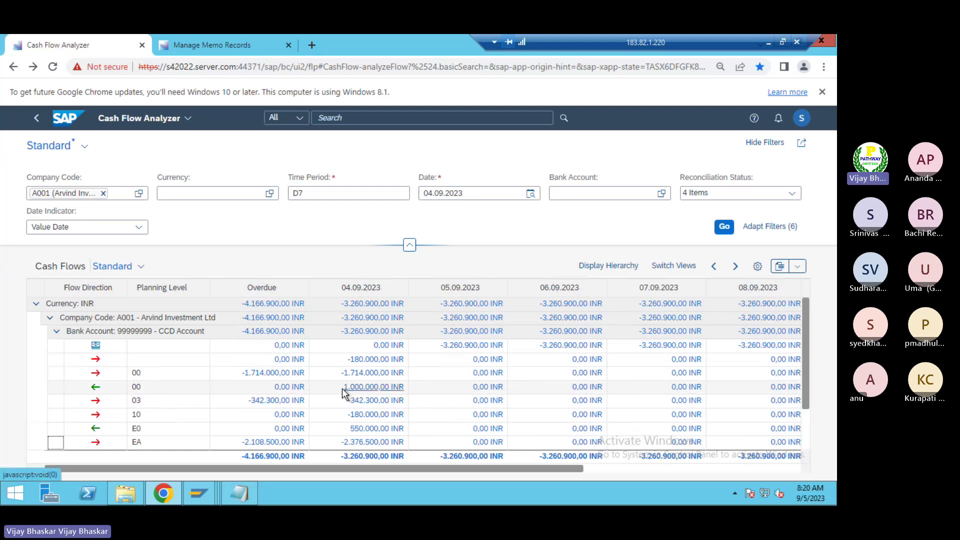
left_click_drag(340, 387, 390, 387)
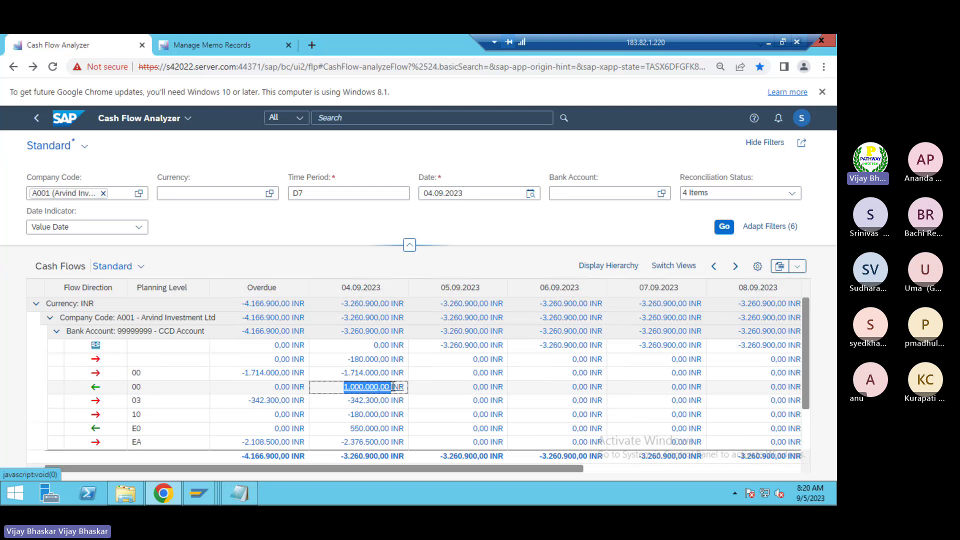
- Place the Opening Balance_5 statement beside the grid and select 1000000 on line 03
left_click(240, 493)
left_click_drag(404, 323, 679, 206)
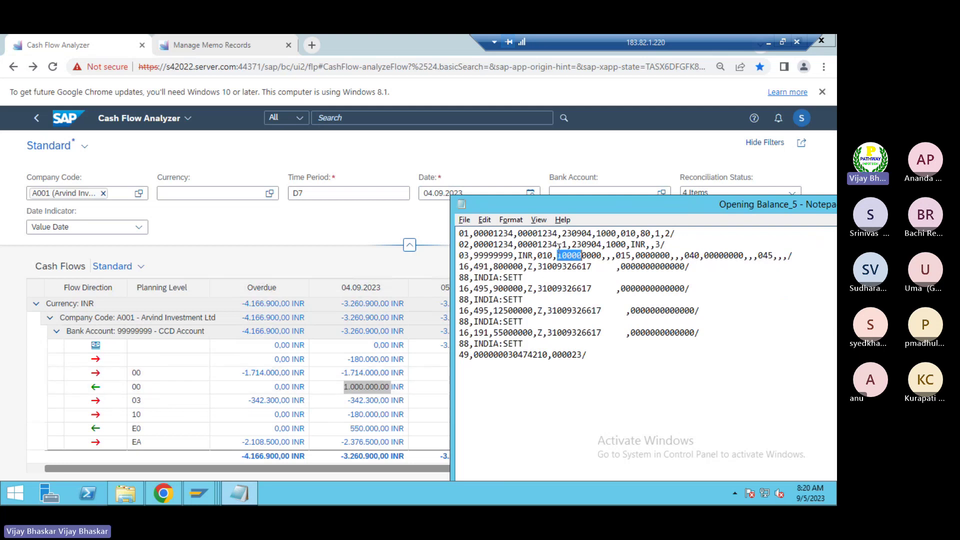
left_click_drag(558, 255, 591, 255)
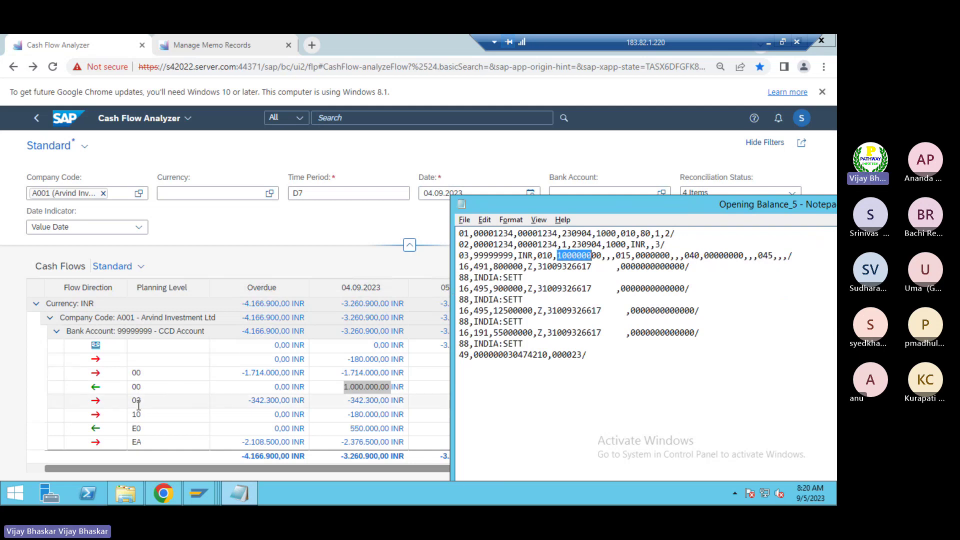
left_click(33, 393)
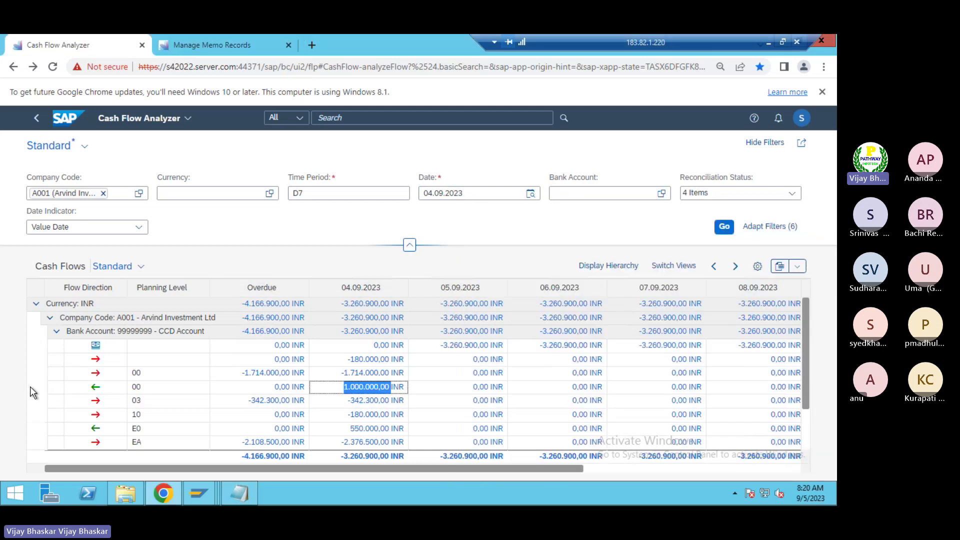
left_click(209, 493)
left_click(233, 445)
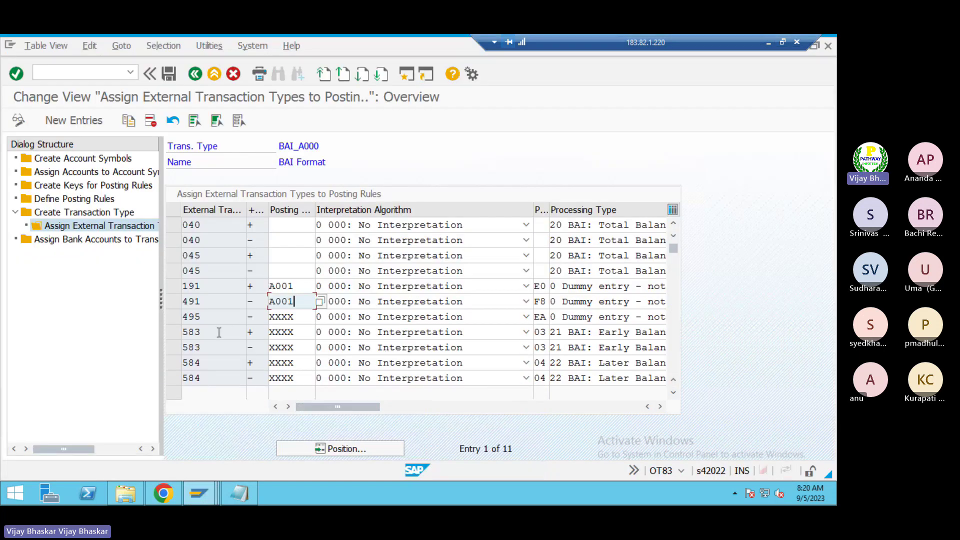
left_click_drag(212, 332, 182, 332)
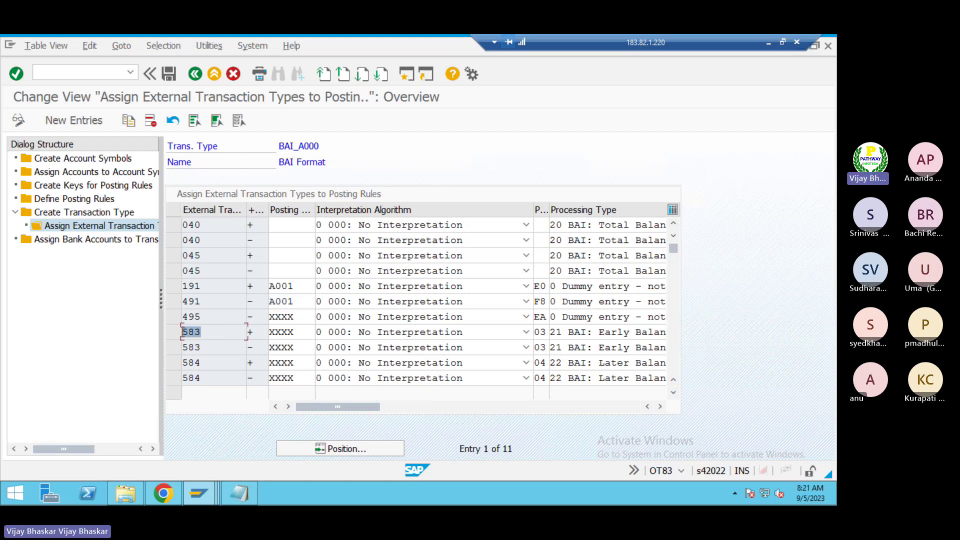
left_click(182, 331)
left_click_drag(214, 365, 182, 363)
left_click(182, 363)
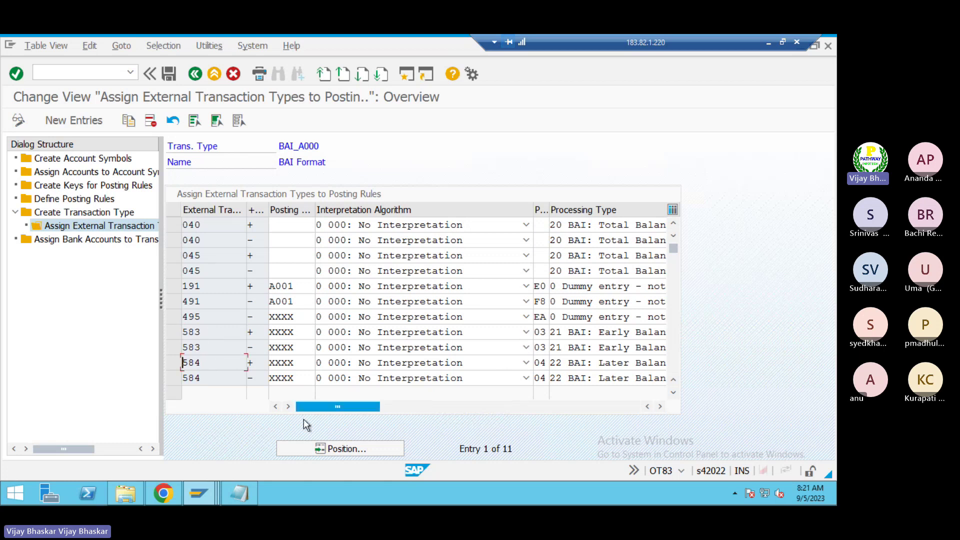
mouse_move(232, 488)
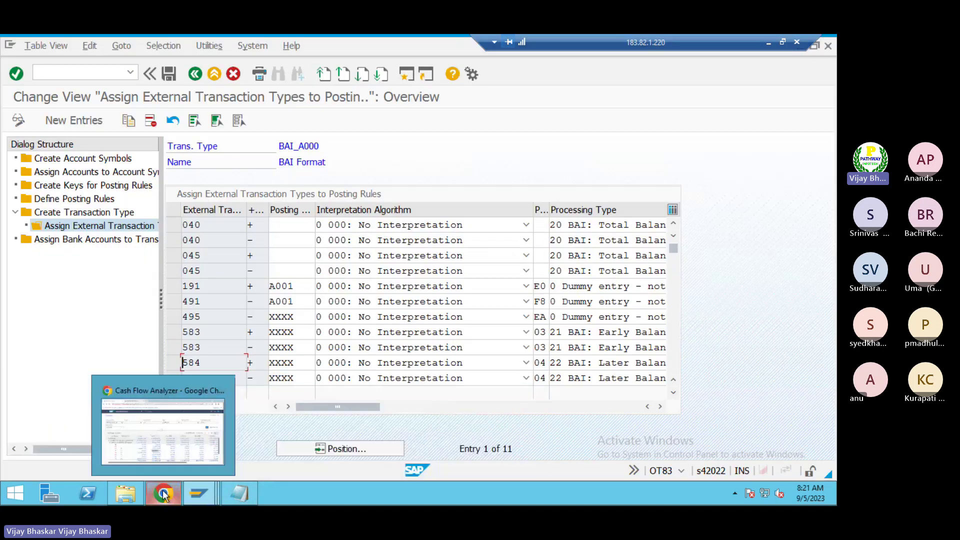
left_click(163, 494)
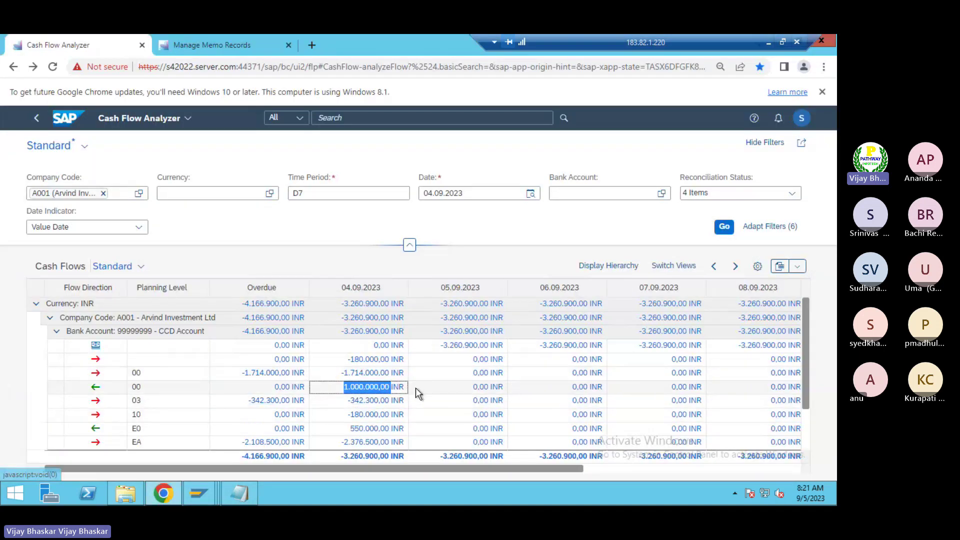
left_click(365, 405)
left_click(475, 320)
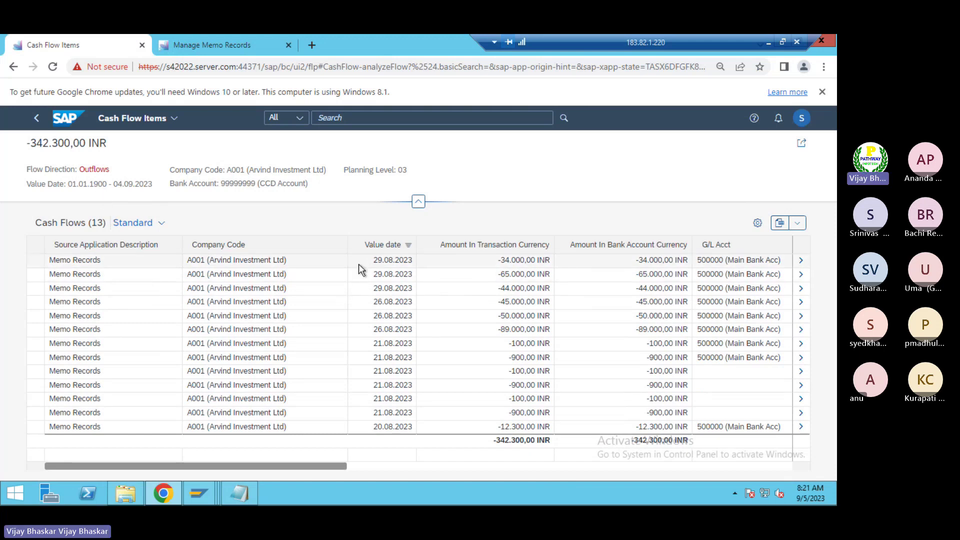
left_click_drag(418, 169, 397, 169)
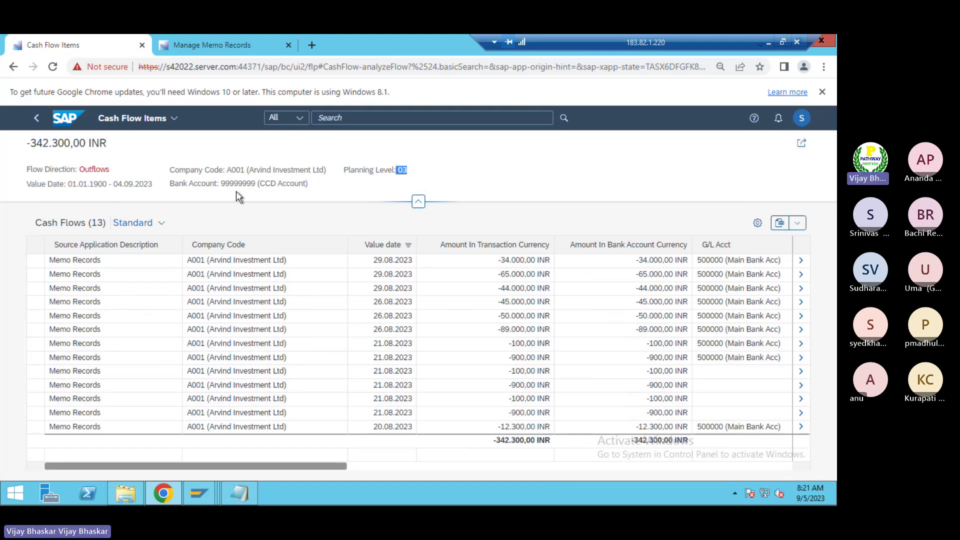
left_click(38, 119)
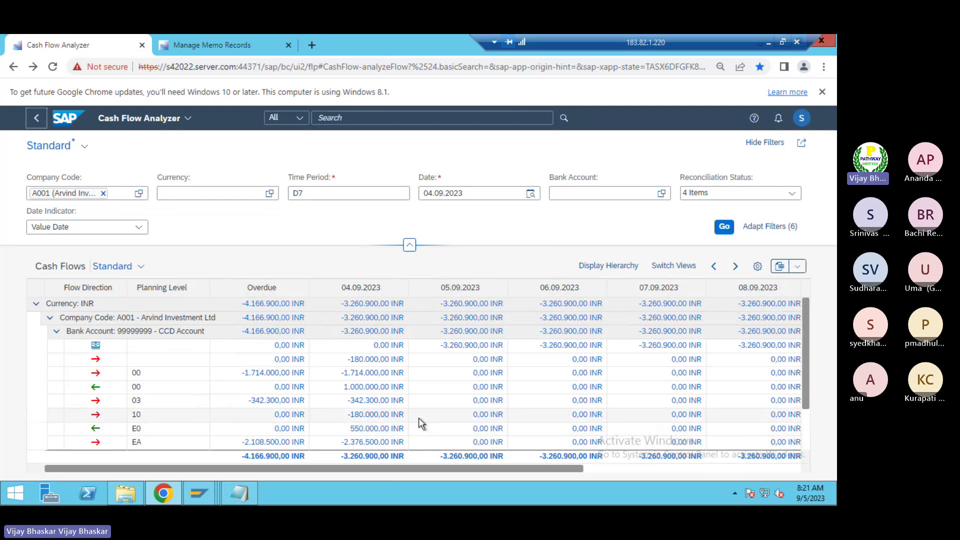
- Show and check the memo record behind -180.000,00 INR, then bring back Opening Balance_5
left_click(375, 419)
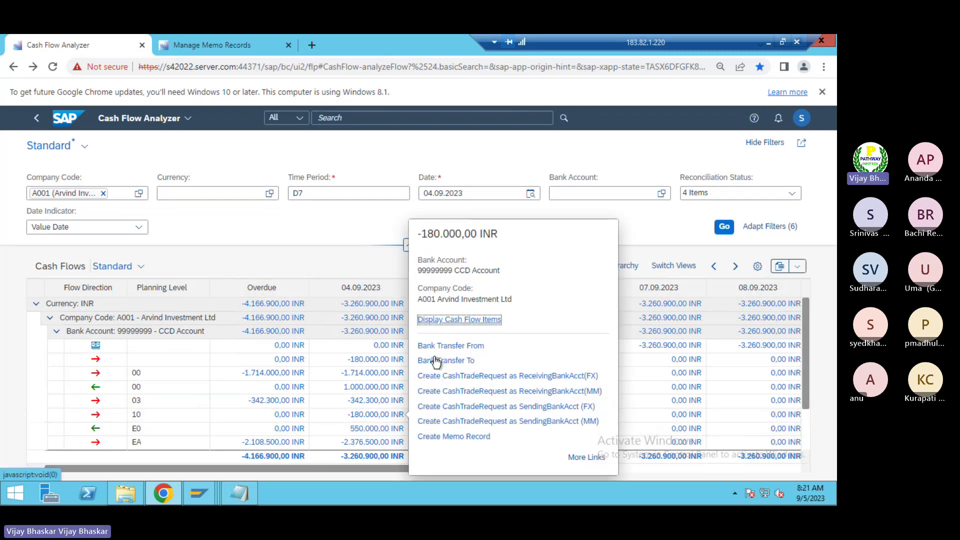
left_click(451, 323)
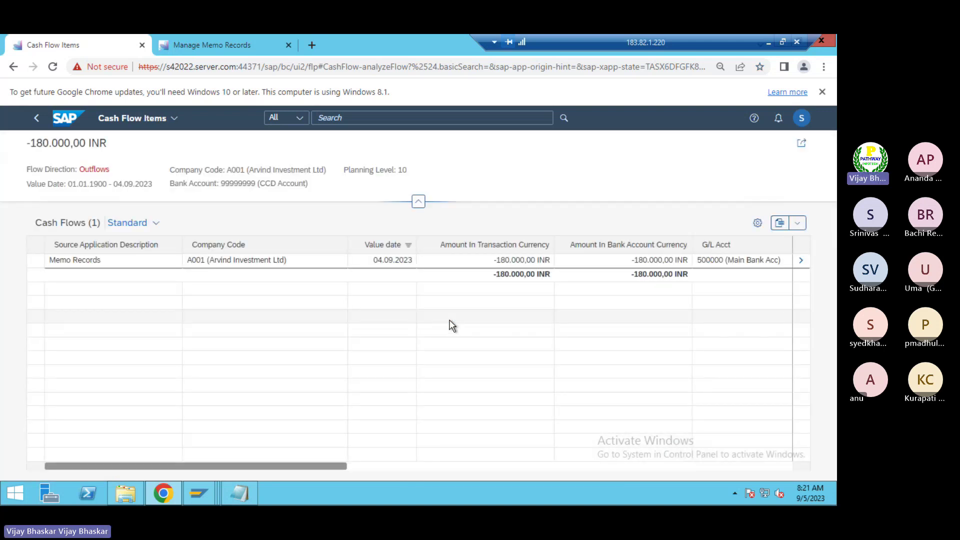
left_click(799, 260)
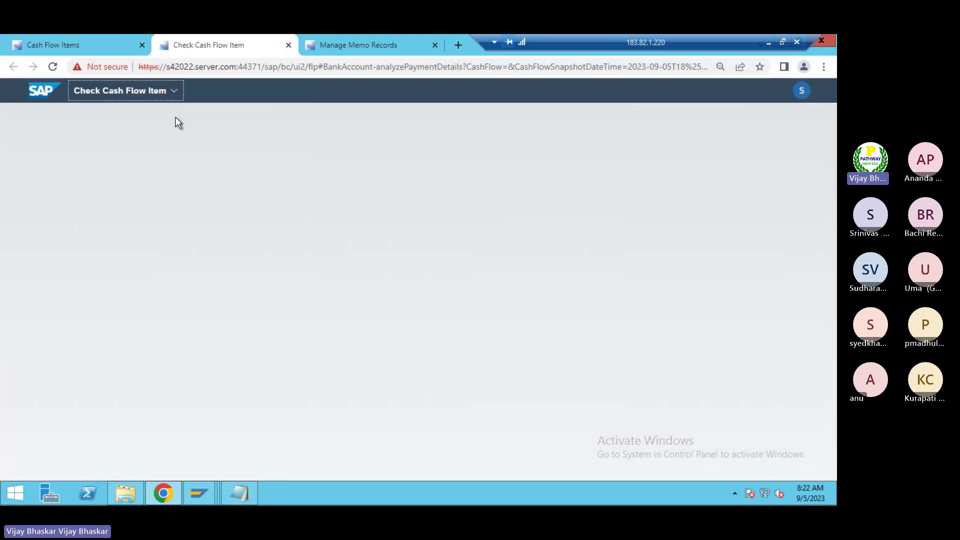
left_click(288, 46)
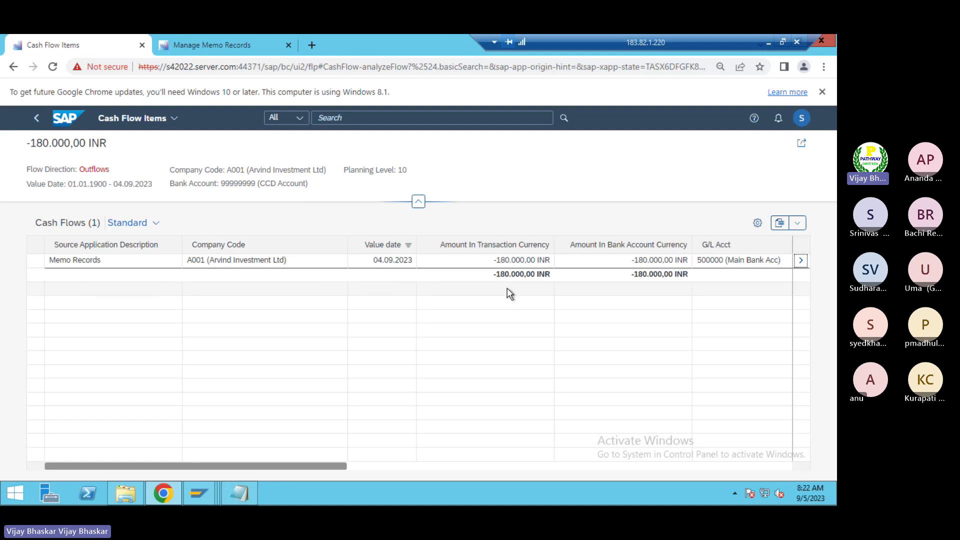
left_click(241, 500)
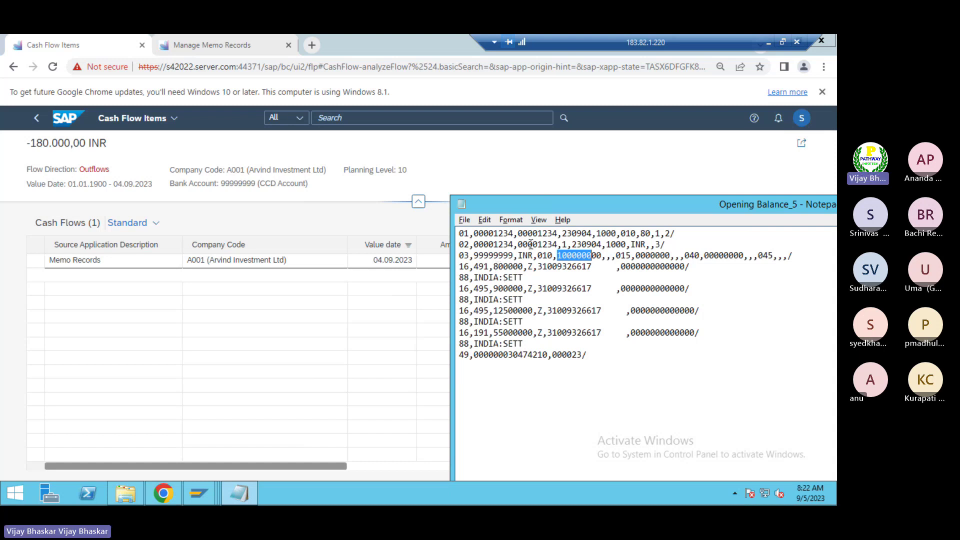
- Select transaction code 495 on the statement's 16 lines, then the planning level 10 value
left_click_drag(584, 205, 339, 299)
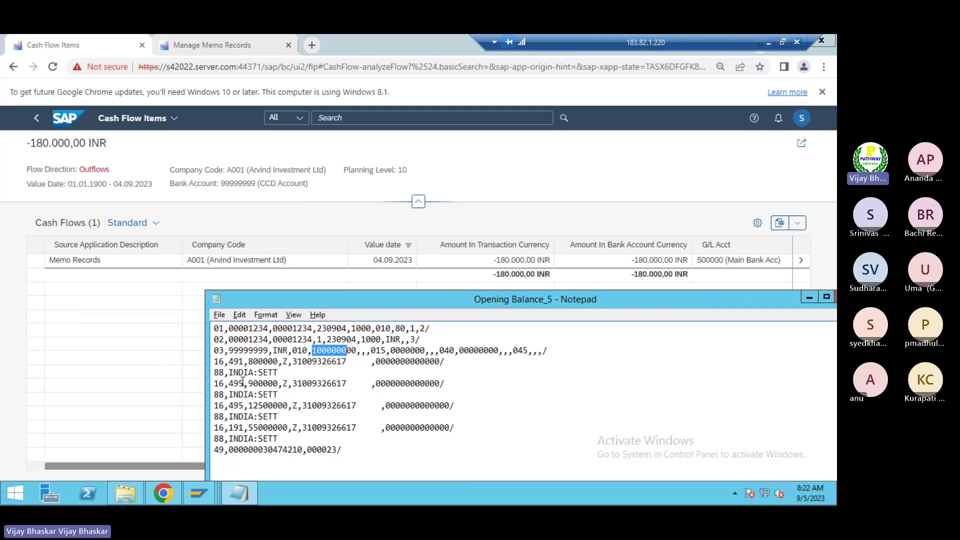
left_click_drag(245, 383, 229, 383)
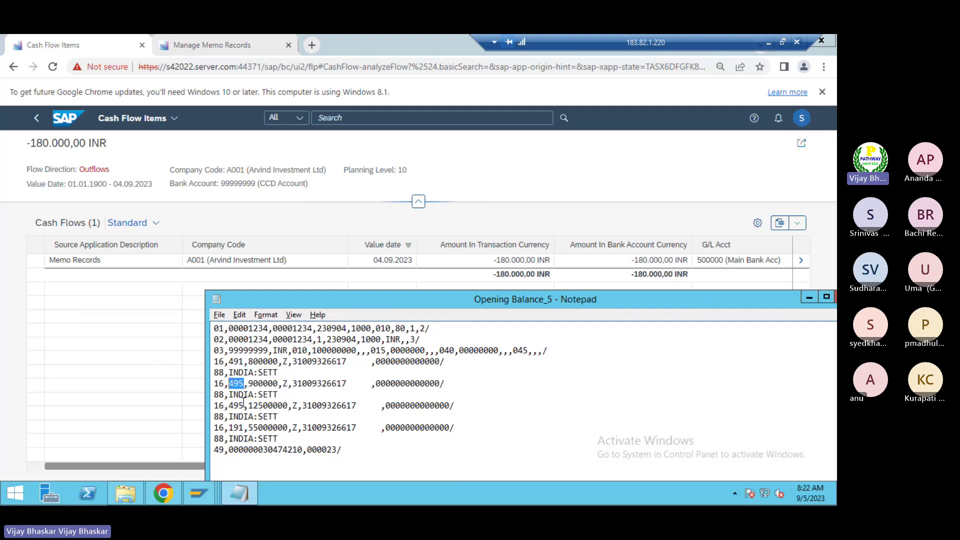
left_click_drag(244, 405, 234, 405)
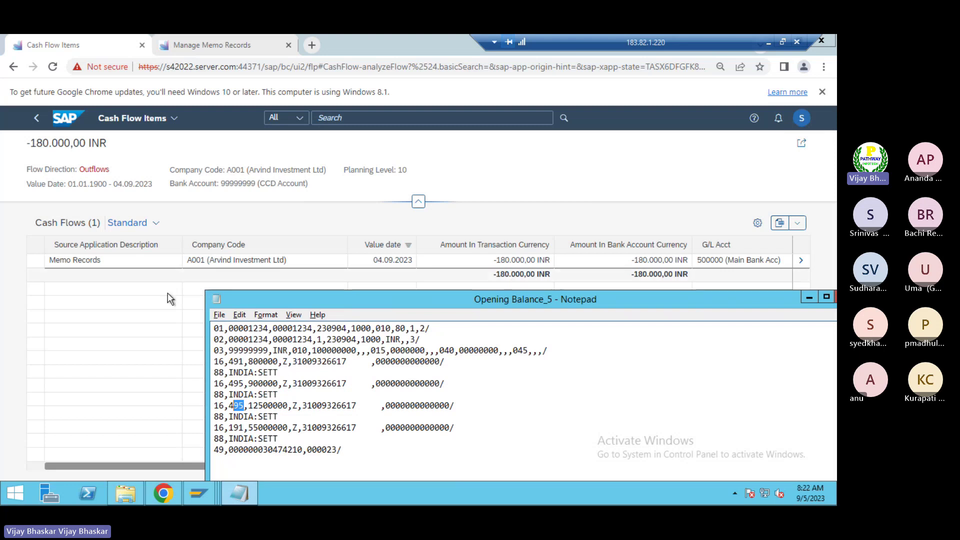
left_click(124, 331)
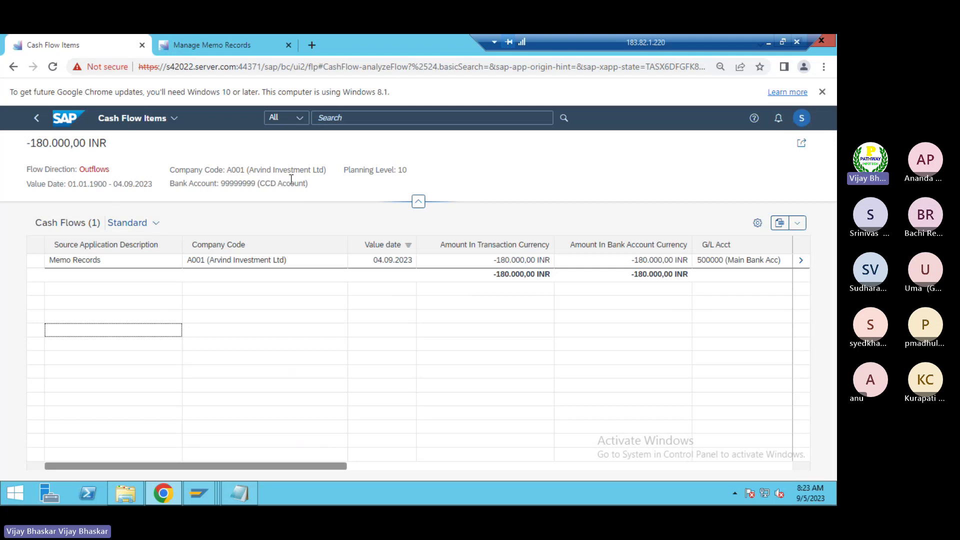
left_click_drag(410, 169, 402, 169)
- Open Check Cash Flow Item for the -180.000,00 INR memo record, then return to Cash Flow Items
key("alt+Tab")
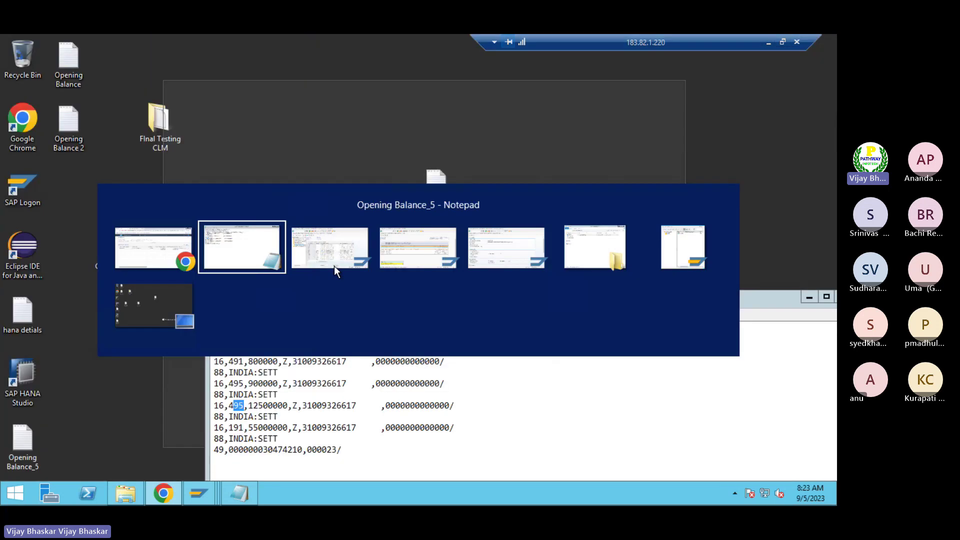
left_click(334, 266)
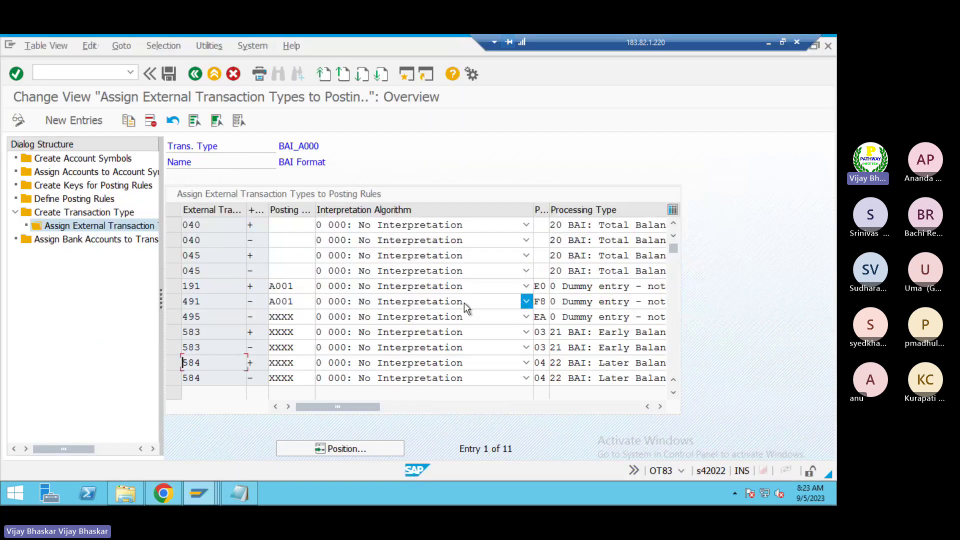
key("alt+Tab")
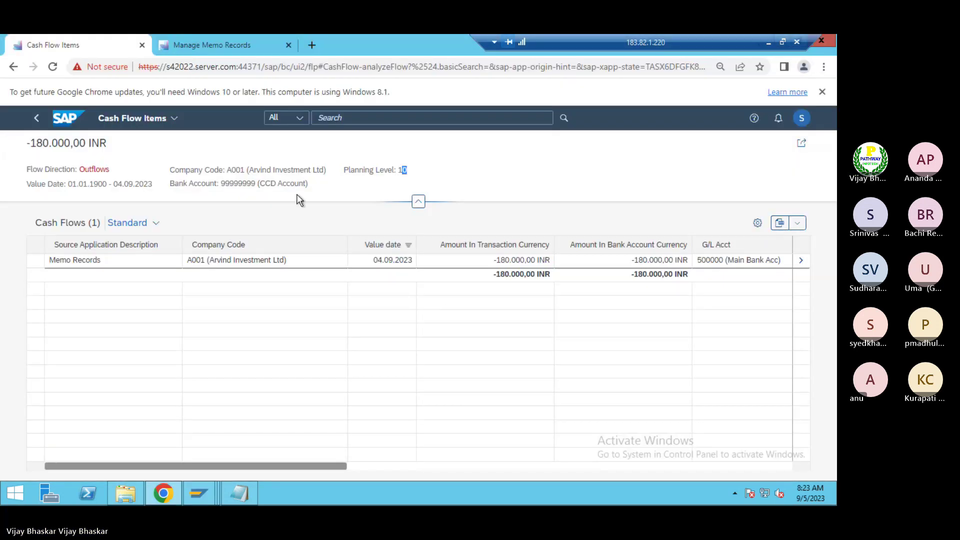
left_click(282, 180)
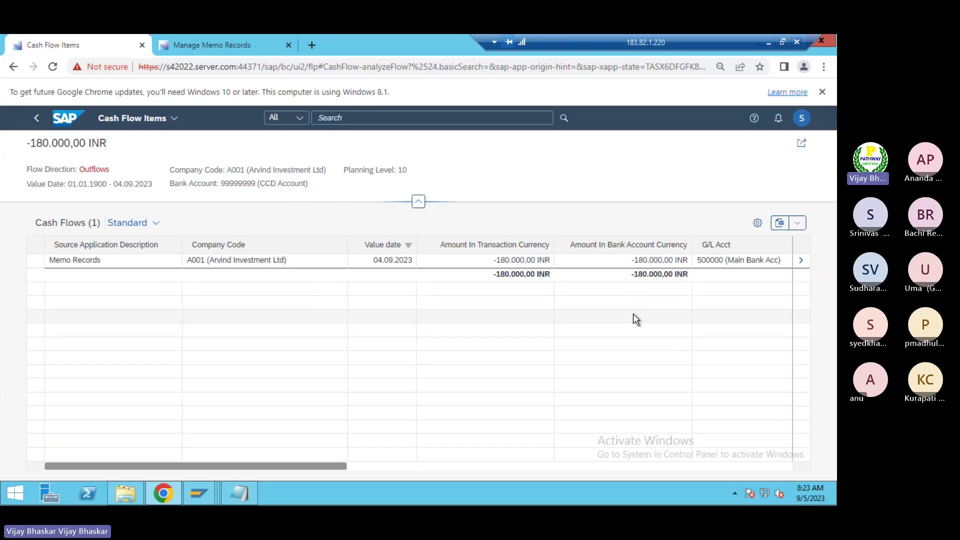
left_click(799, 261)
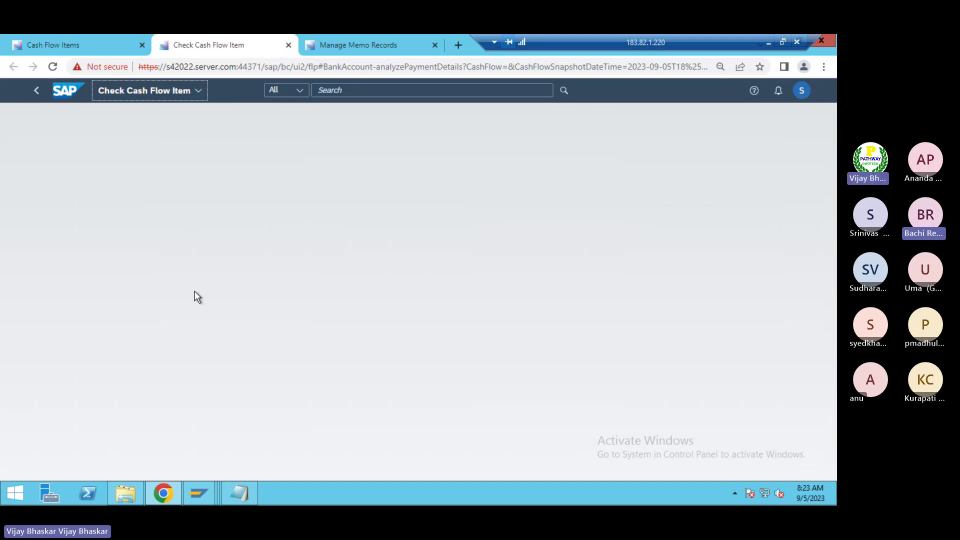
left_click(88, 44)
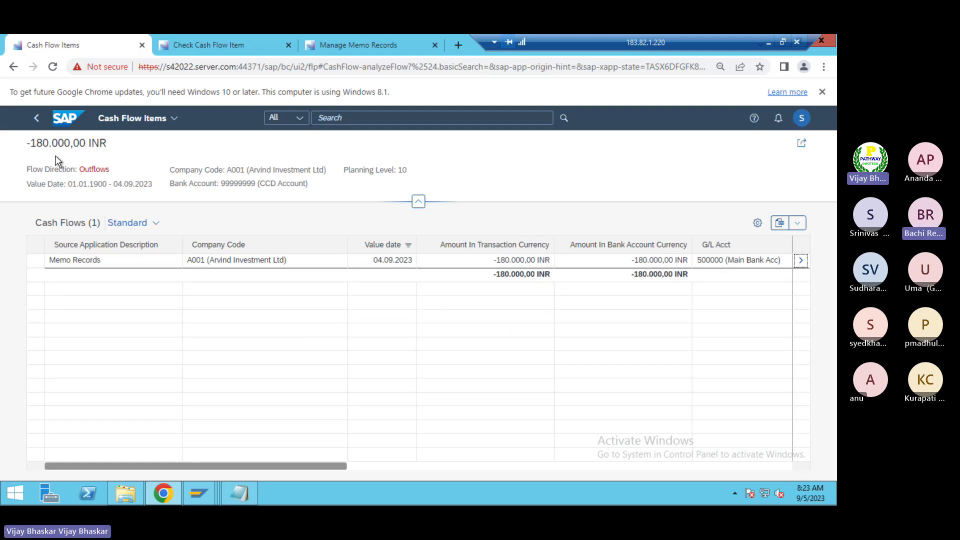
- Return to the hierarchy's F8 and UT rows and select 5500000 on the statement's 191 line
left_click(37, 120)
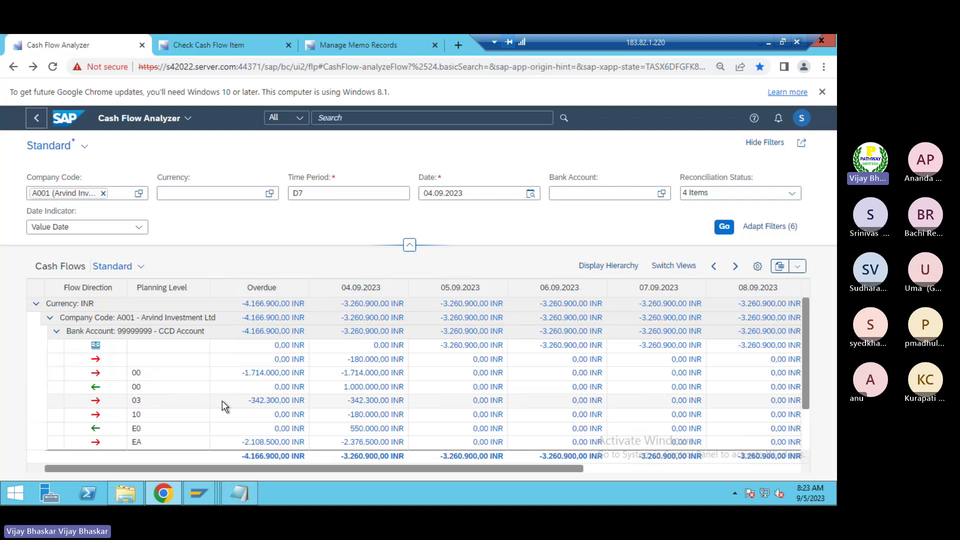
scroll(223, 406, "down", 1)
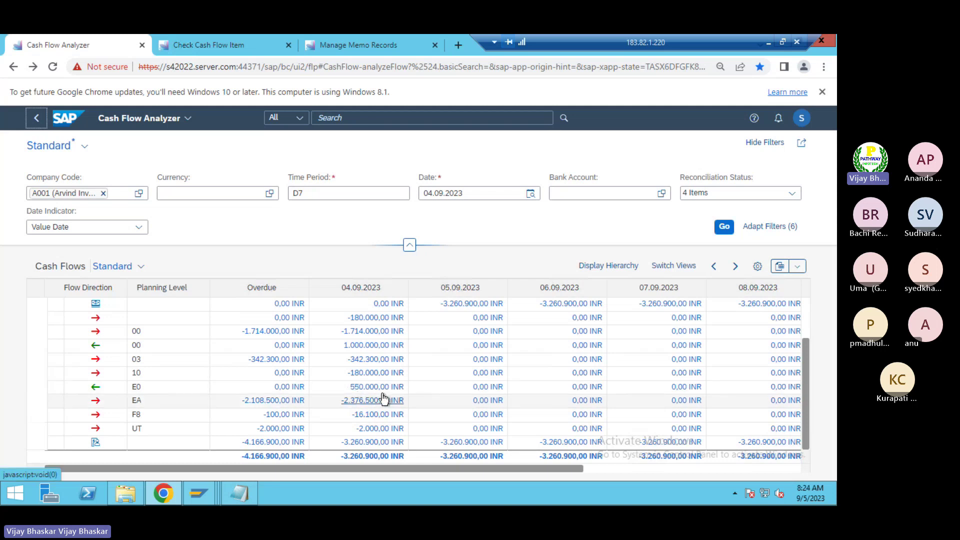
left_click(238, 493)
left_click_drag(469, 300, 693, 118)
left_click_drag(472, 243, 506, 243)
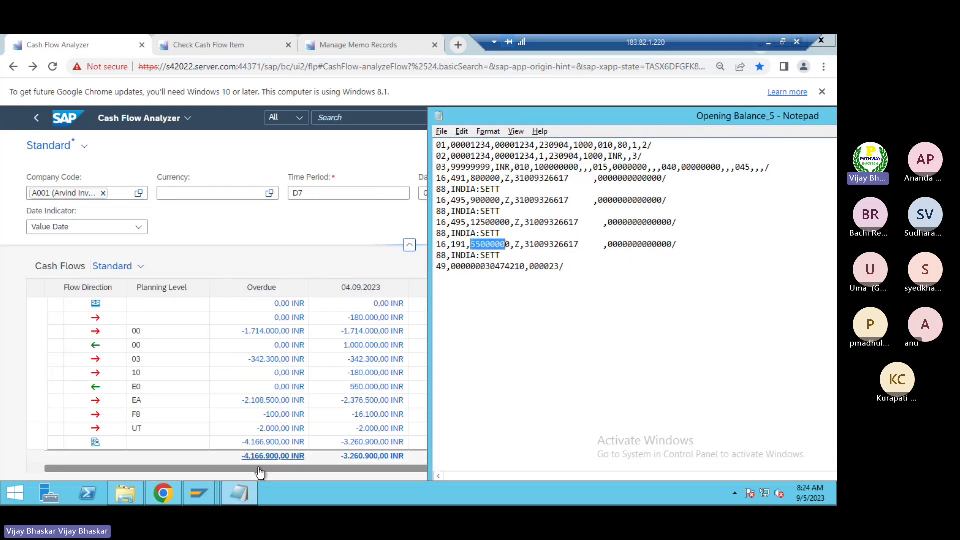
- Glance at the OT83 transaction type configuration, then return to the Cash Flow Analyzer grid
left_click(198, 493)
left_click(222, 436)
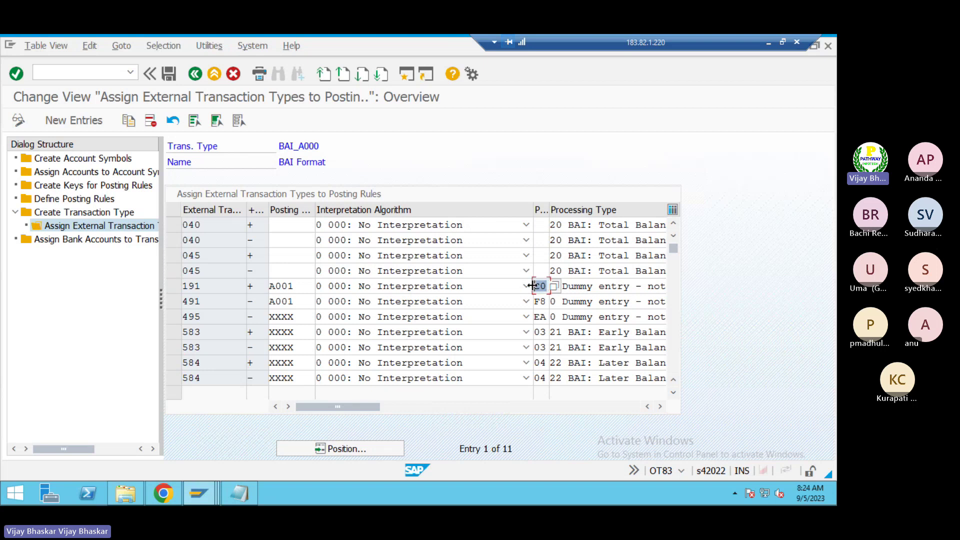
key("alt+Tab")
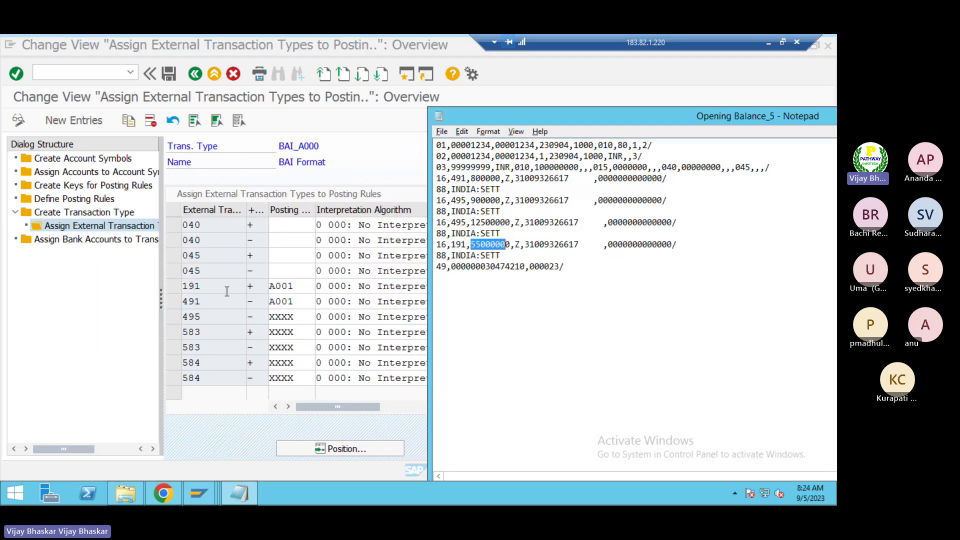
key("alt+Tab")
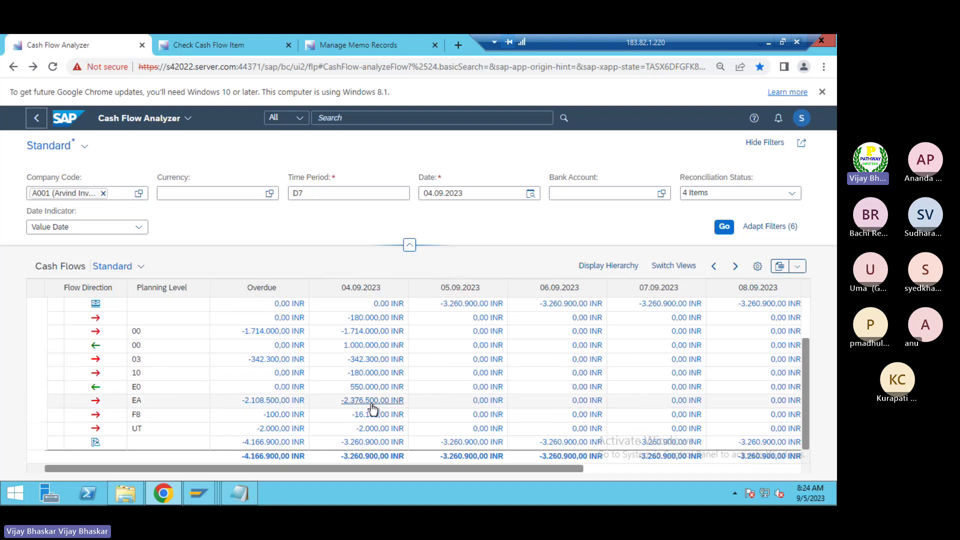
left_click(137, 416)
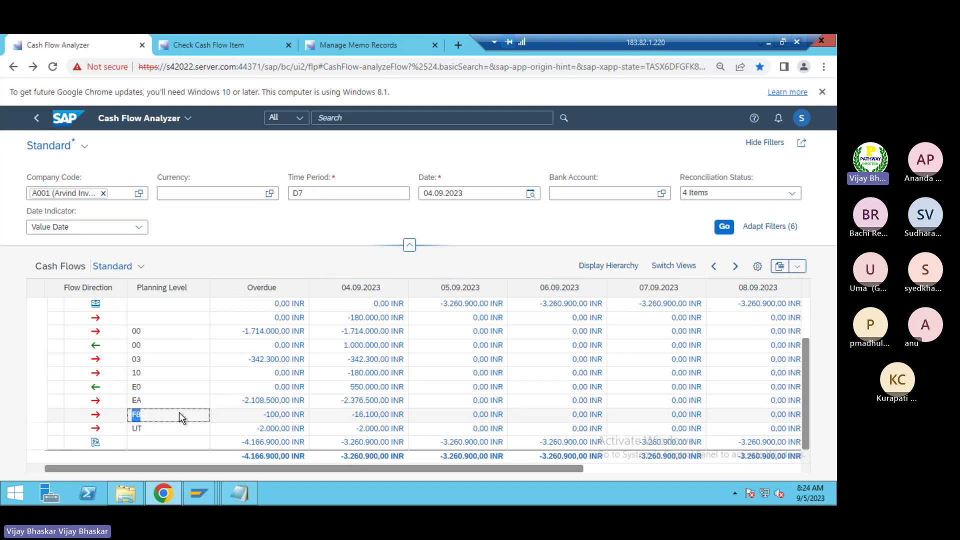
left_click(235, 495)
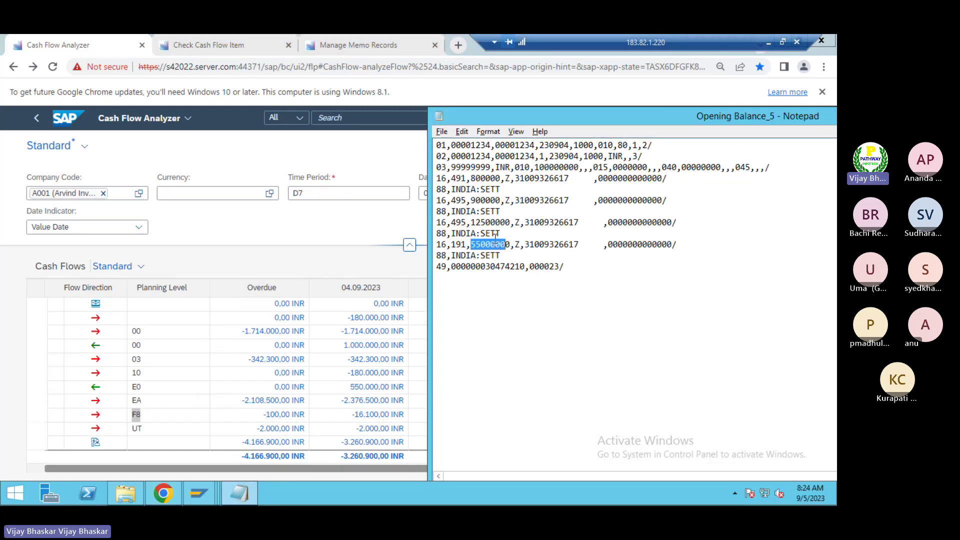
left_click(254, 225)
left_click_drag(145, 434, 132, 429)
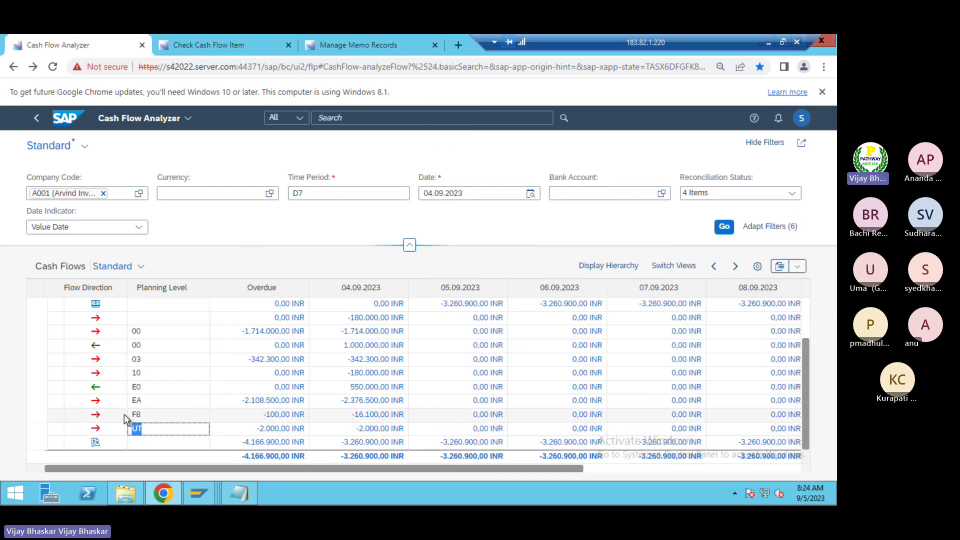
left_click(157, 412)
left_click(155, 431)
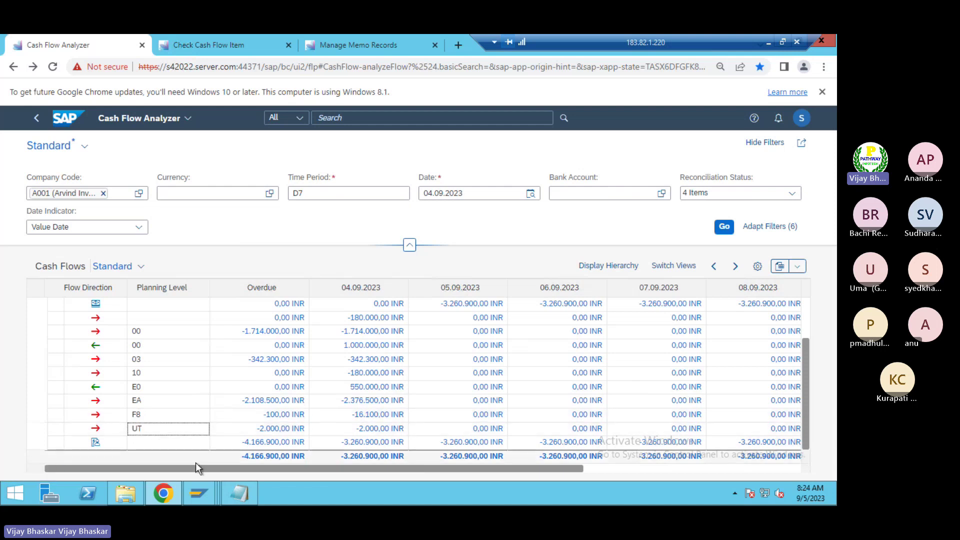
mouse_move(200, 484)
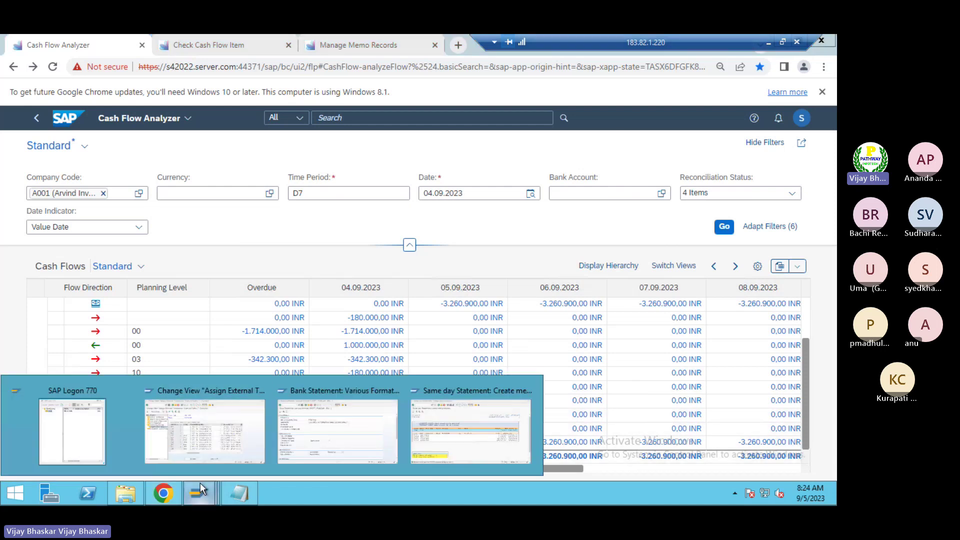
left_click(219, 435)
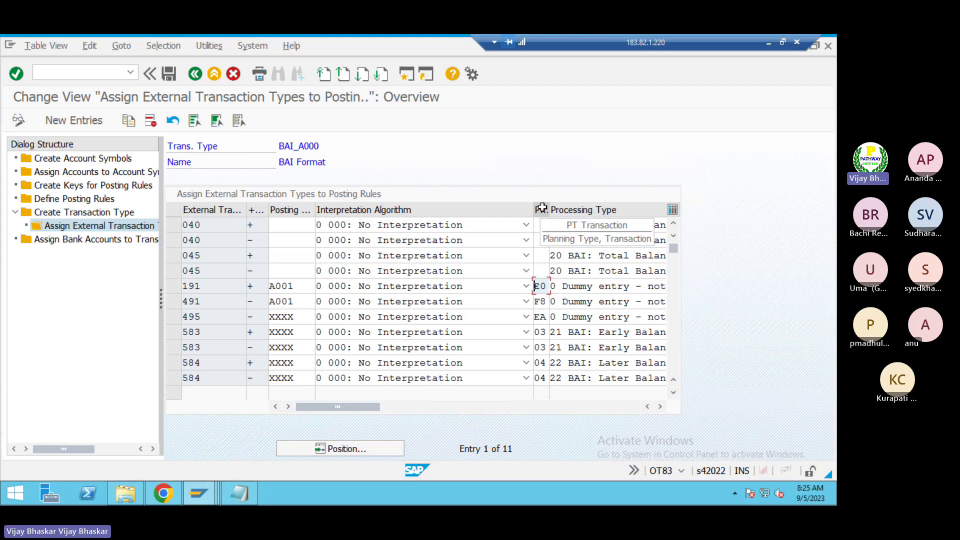
key("alt+Tab")
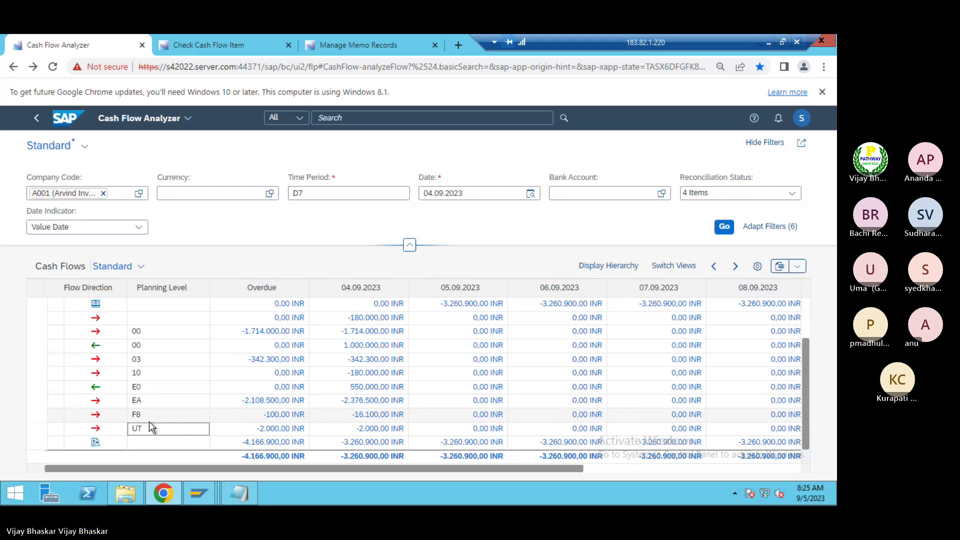
left_click(76, 372)
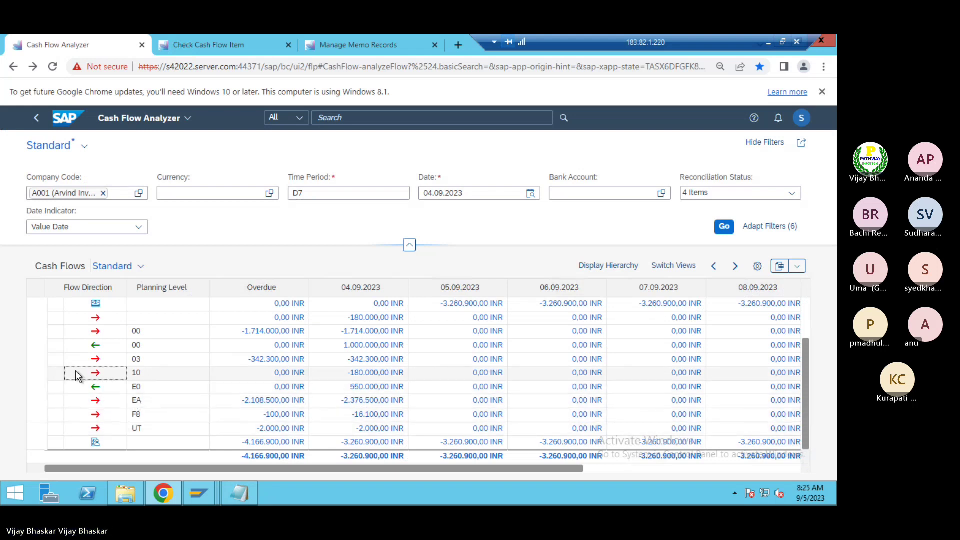
left_click(77, 349)
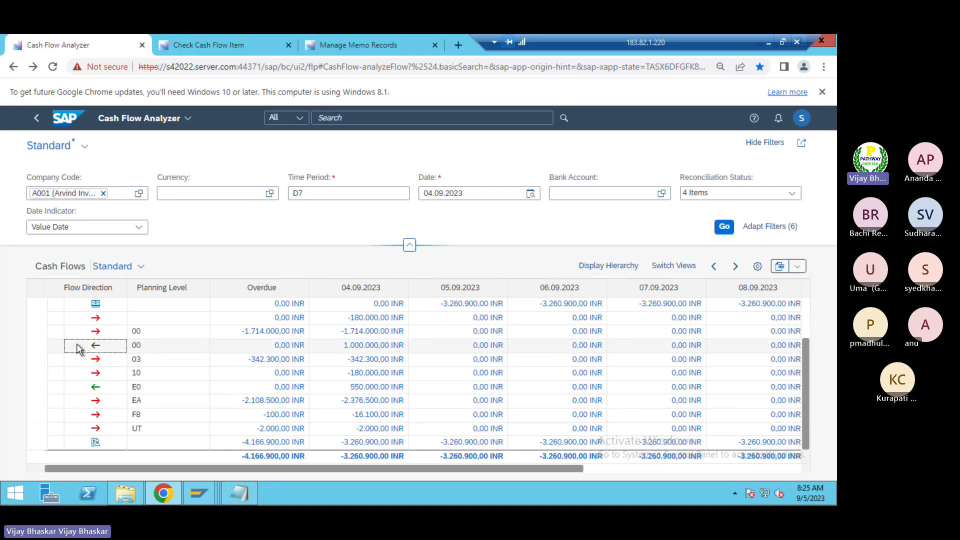
left_click(76, 388)
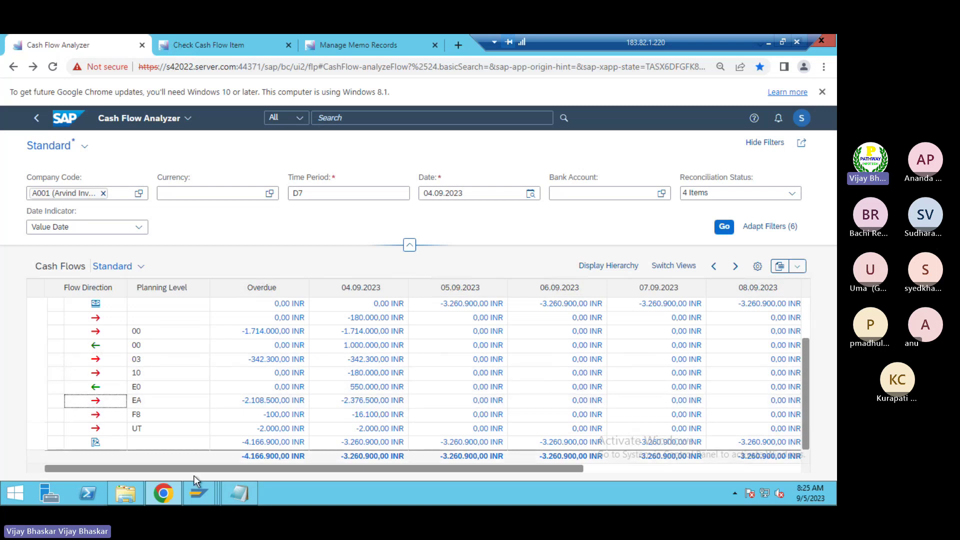
mouse_move(199, 494)
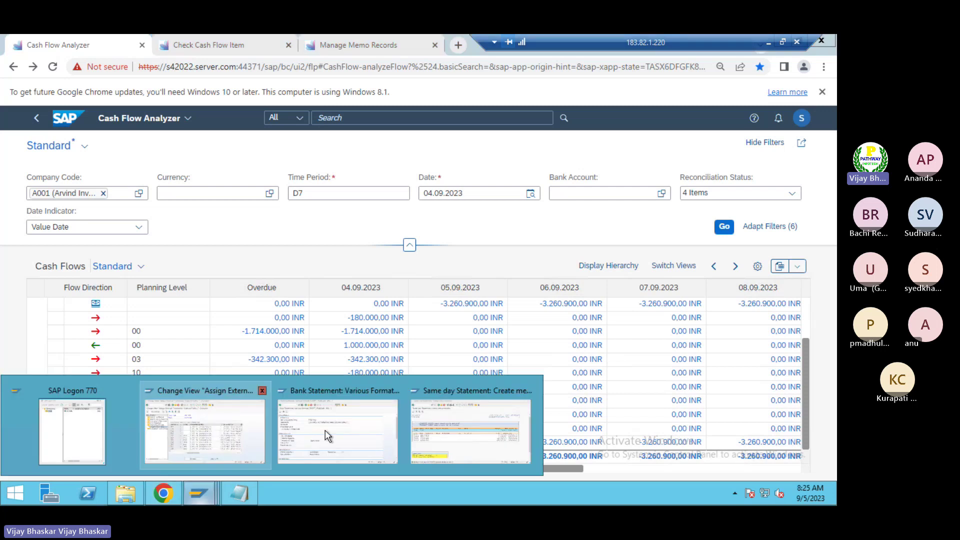
left_click(209, 438)
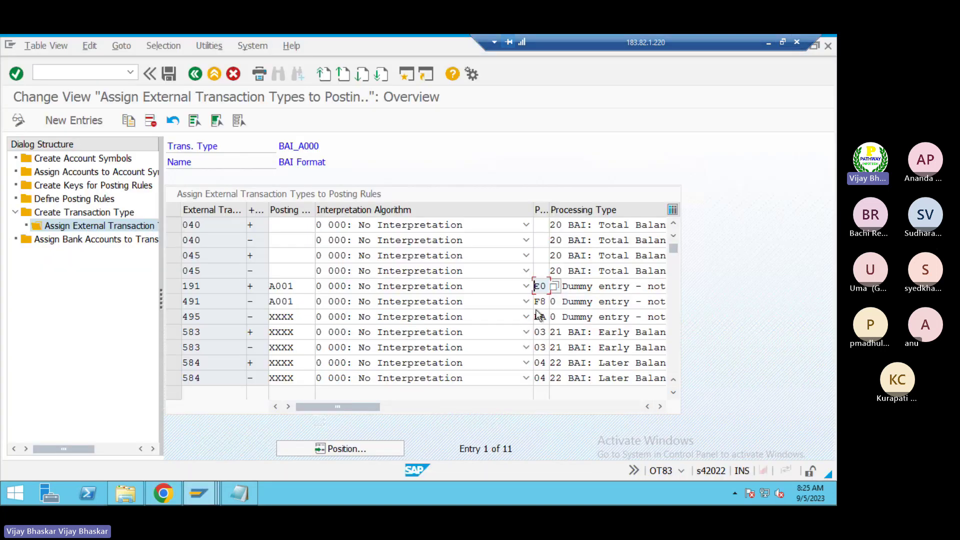
left_click(217, 286)
left_click(214, 301)
left_click(183, 319)
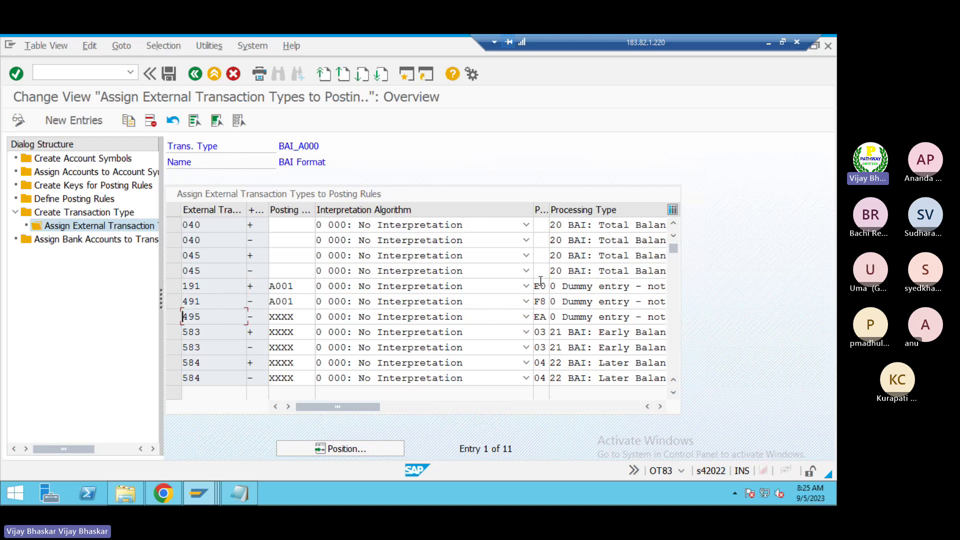
key("alt+Tab")
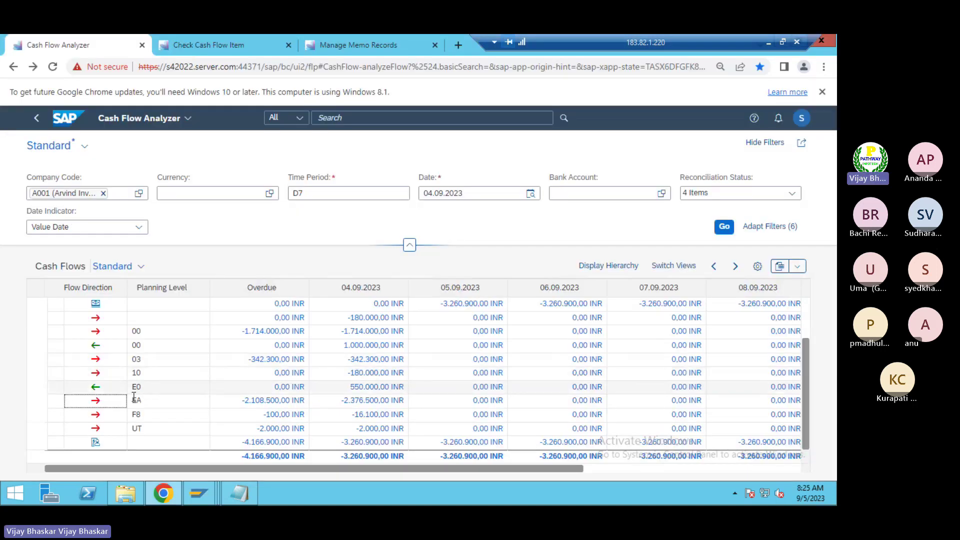
left_click(135, 400)
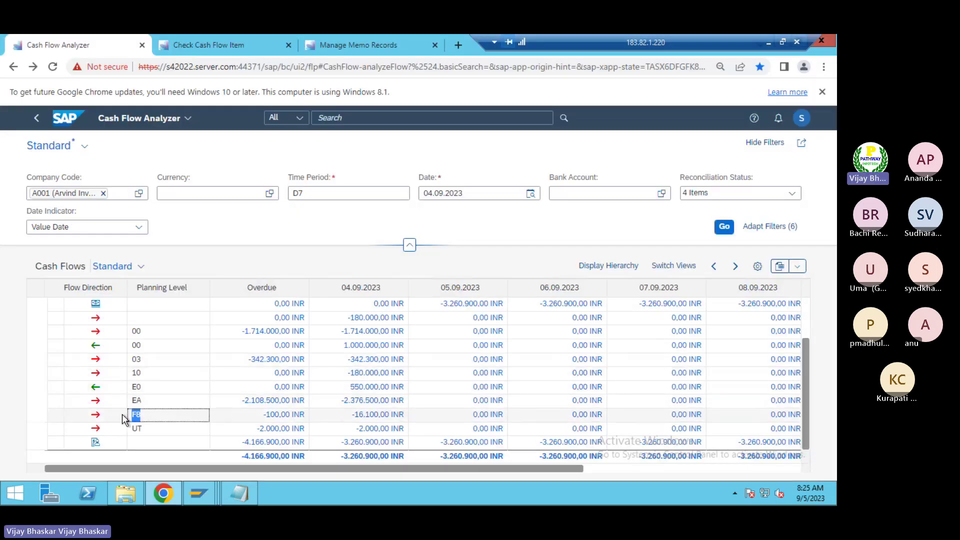
left_click_drag(153, 403, 123, 400)
left_click(145, 387)
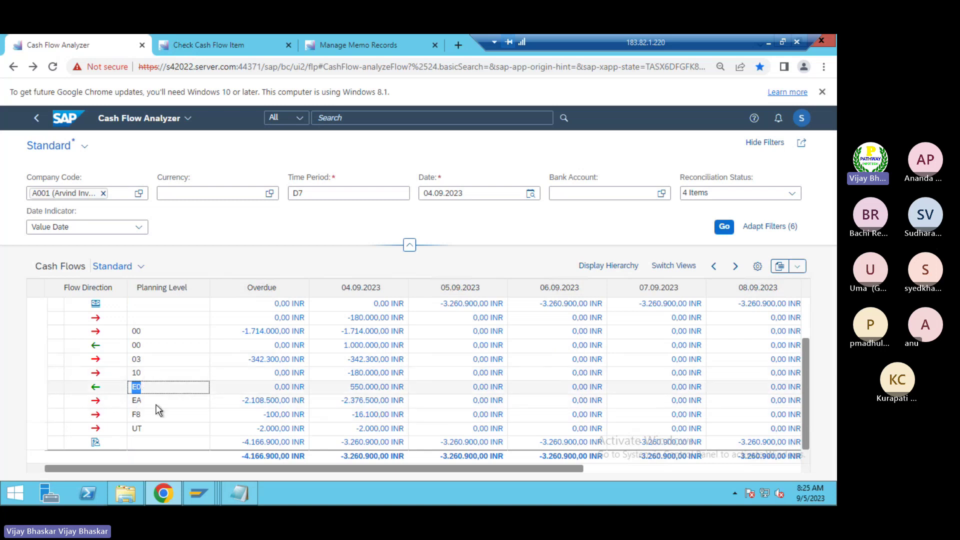
left_click(151, 343)
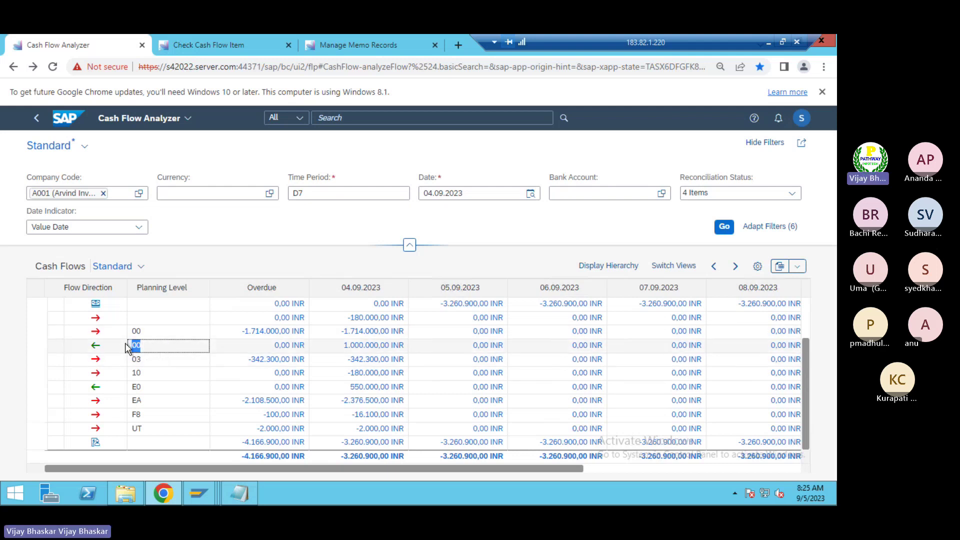
left_click_drag(134, 345, 125, 345)
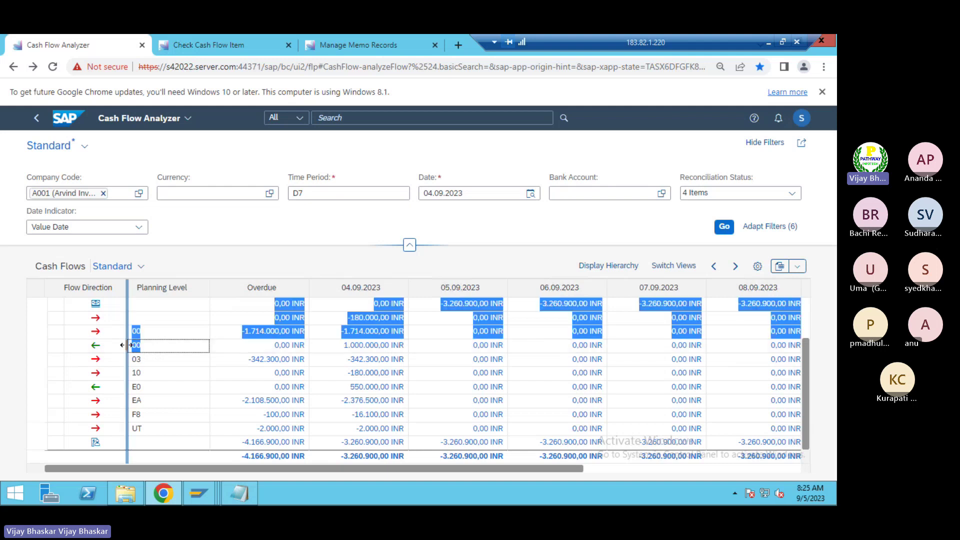
left_click(152, 346)
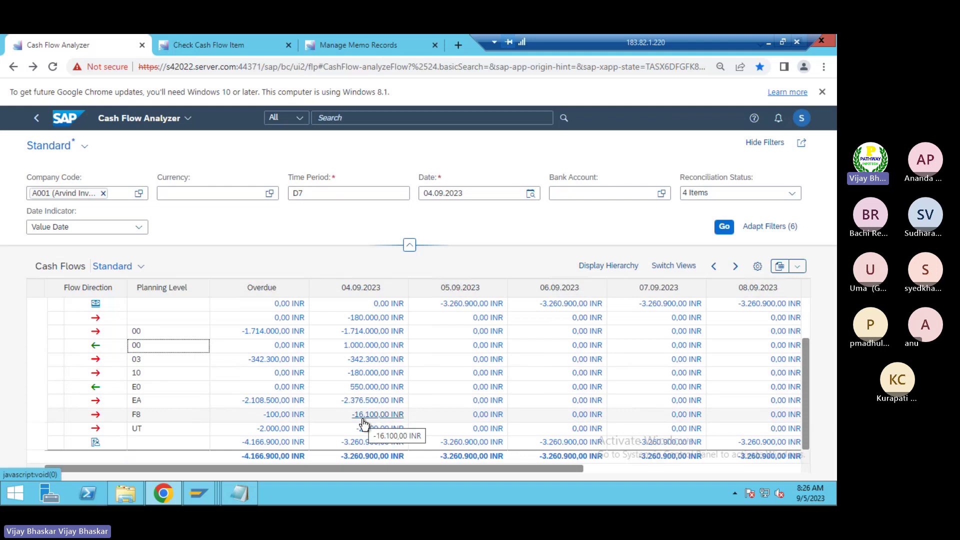
- Bring Opening Balance_5 back in front and shift it further left beside the grid
left_click(242, 493)
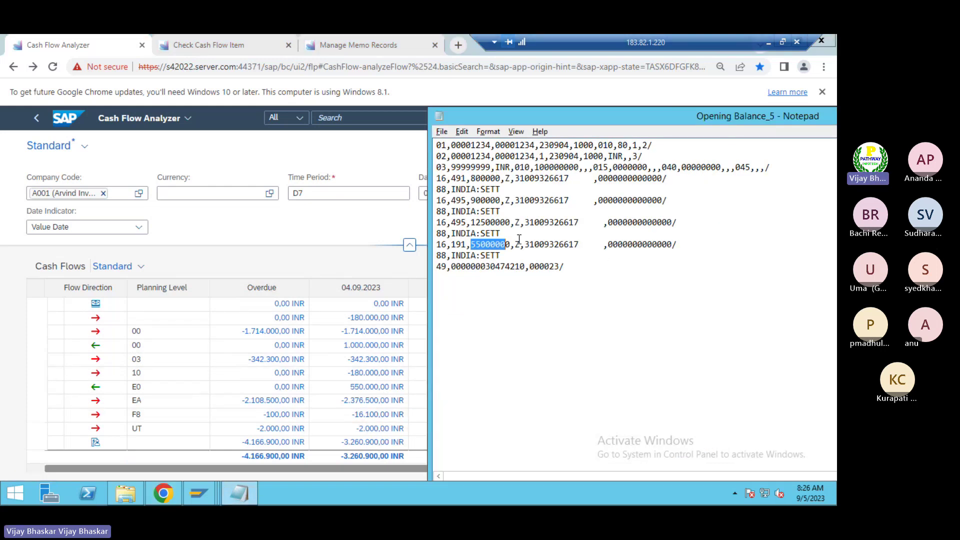
left_click_drag(581, 118, 497, 181)
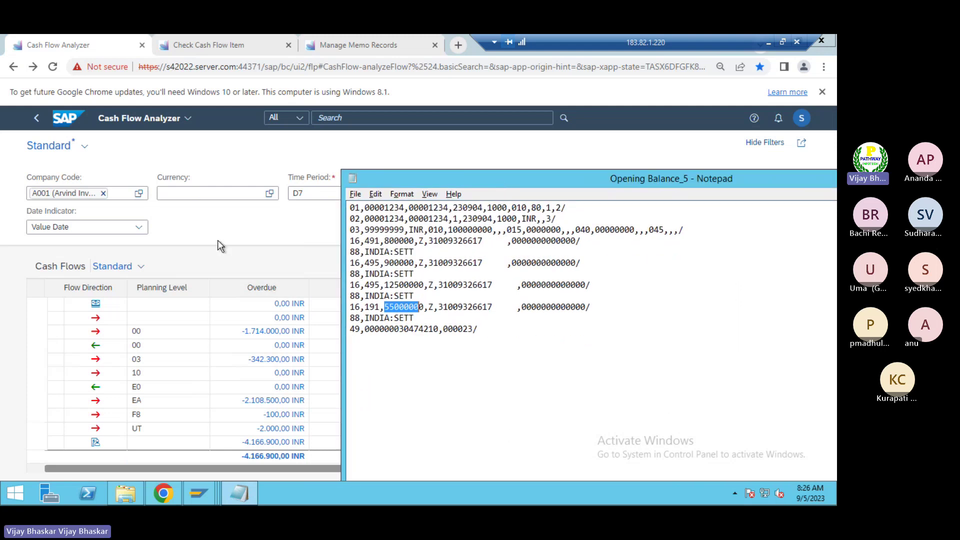